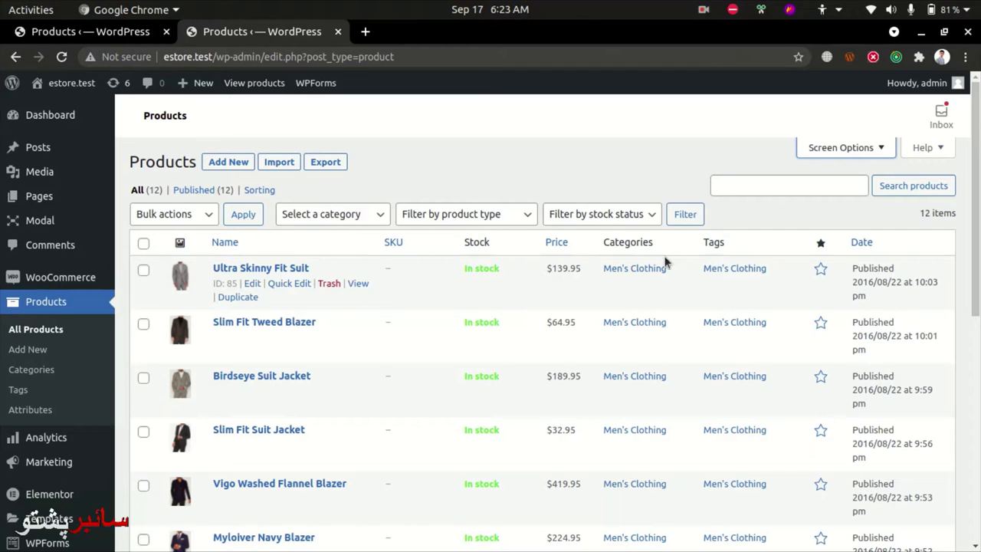
# Scroll the product list and open inline editing for Ultra Skinny Fit Suit.
pyautogui.scroll(-1, 363, 219)
pyautogui.scroll(-2, 363, 219)
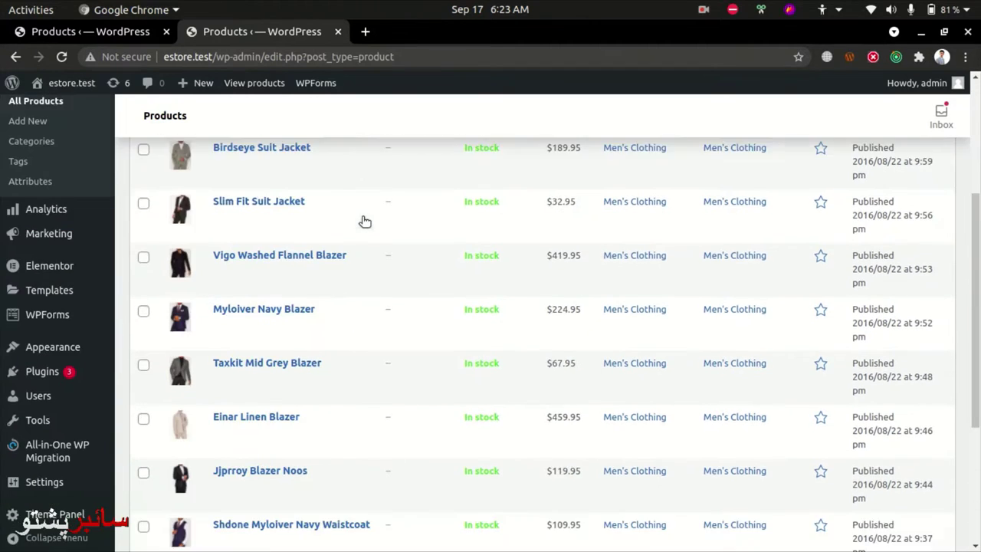
pyautogui.scroll(-3, 363, 221)
pyautogui.moveTo(260, 481)
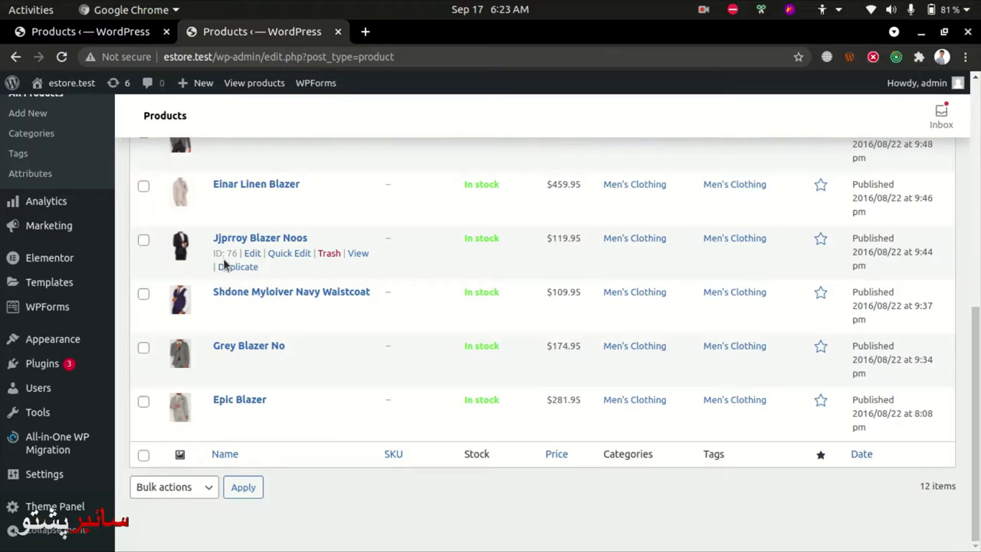
pyautogui.scroll(3, 222, 259)
pyautogui.scroll(3, 227, 261)
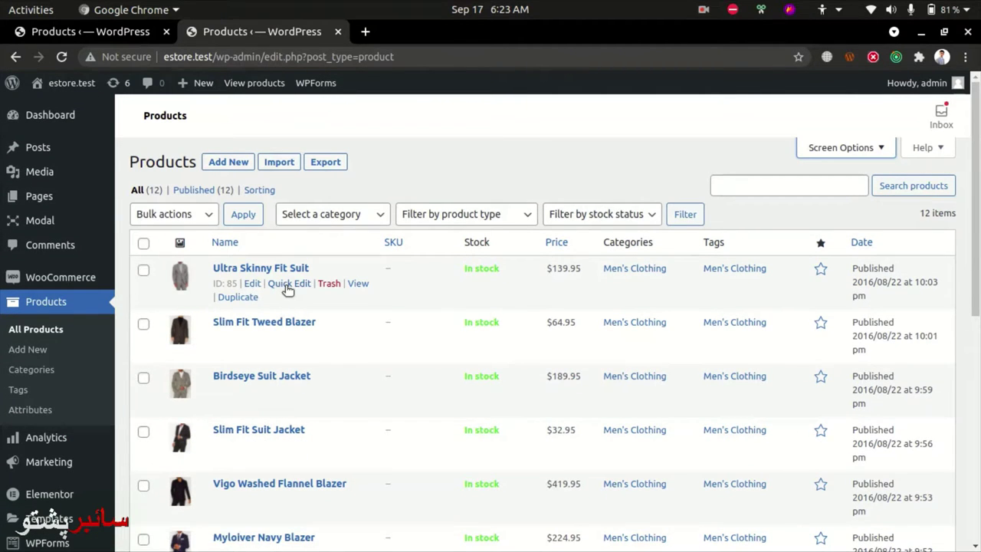
pyautogui.click(288, 283)
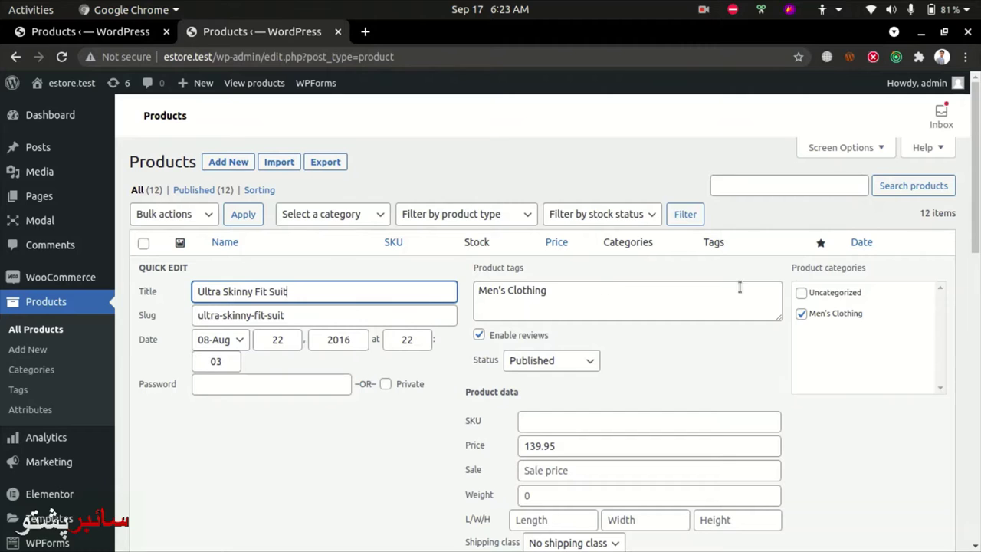
pyautogui.scroll(-3, 858, 368)
pyautogui.scroll(-3, 689, 345)
pyautogui.scroll(-1, 488, 320)
pyautogui.scroll(-3, 602, 340)
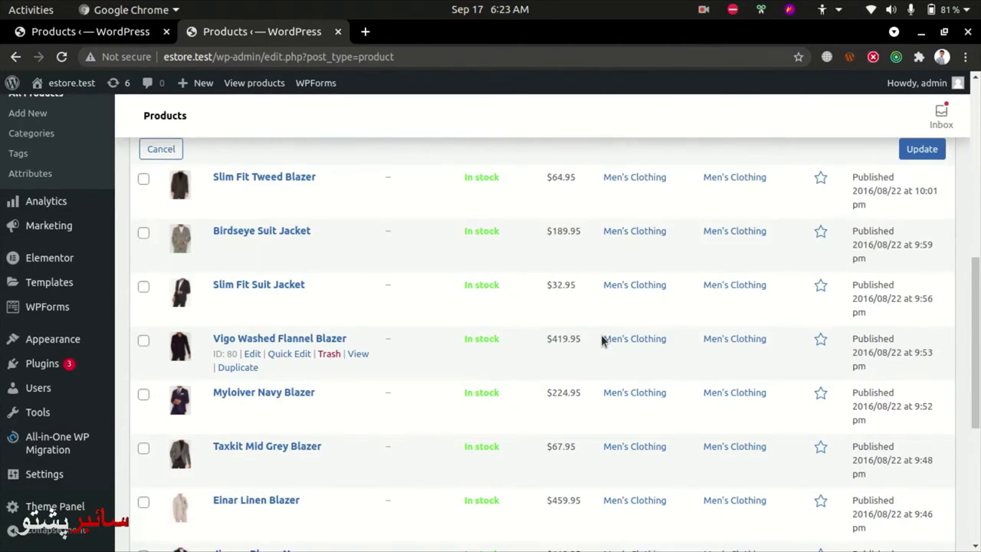
pyautogui.scroll(3, 603, 339)
# Check Ultra Skinny Fit Suit's shipping class choices, leaving them unchanged.
pyautogui.click(580, 277)
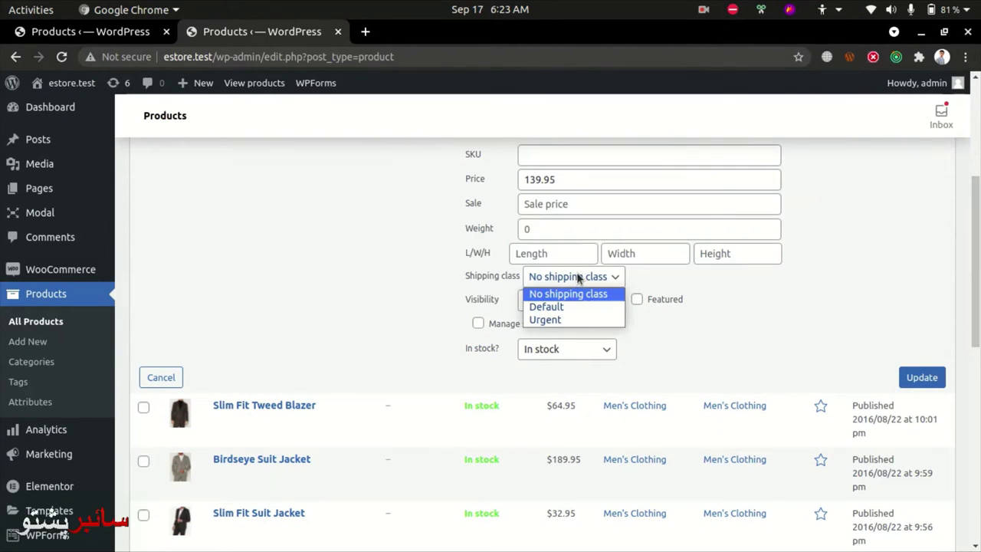
pyautogui.click(577, 278)
pyautogui.scroll(1, 578, 278)
pyautogui.scroll(2, 545, 291)
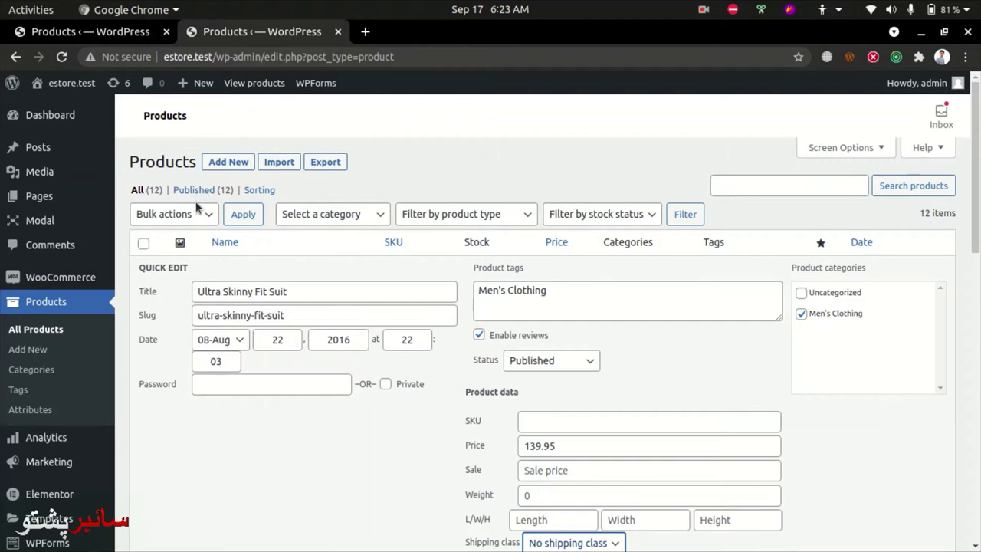
# Reload the full product list and select the first product's stock and price text.
pyautogui.click(138, 190)
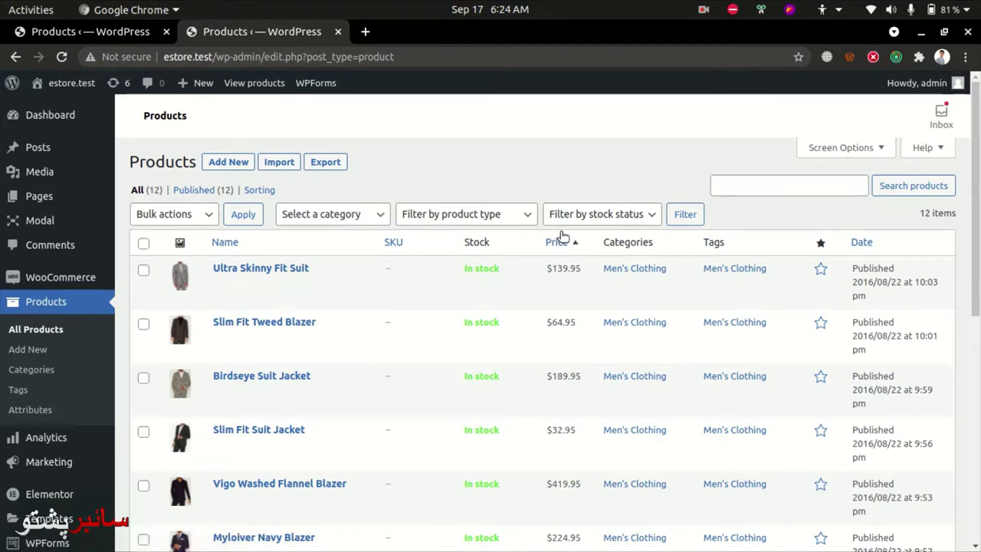
pyautogui.moveTo(458, 270); pyautogui.dragTo(504, 271)
pyautogui.click(503, 271)
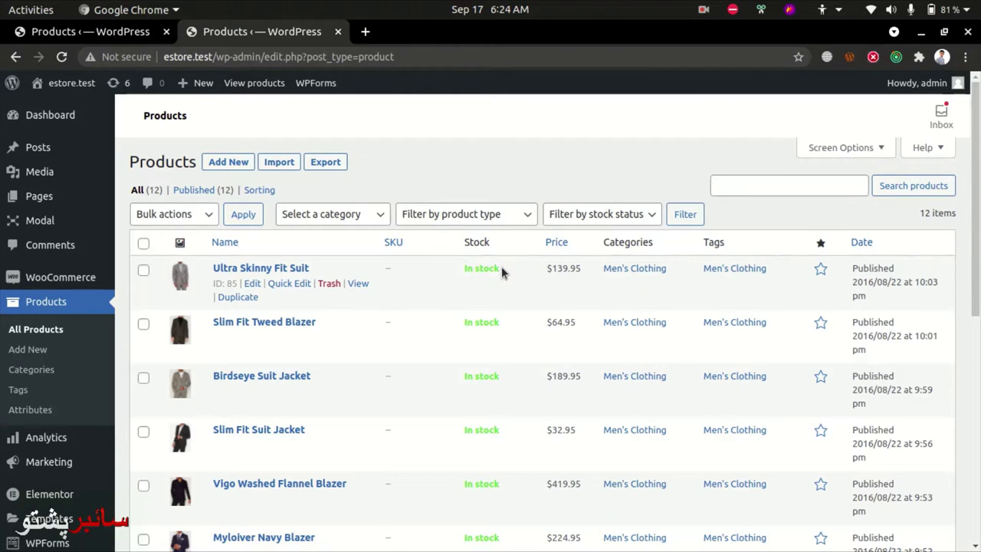
pyautogui.moveTo(383, 273); pyautogui.dragTo(632, 274)
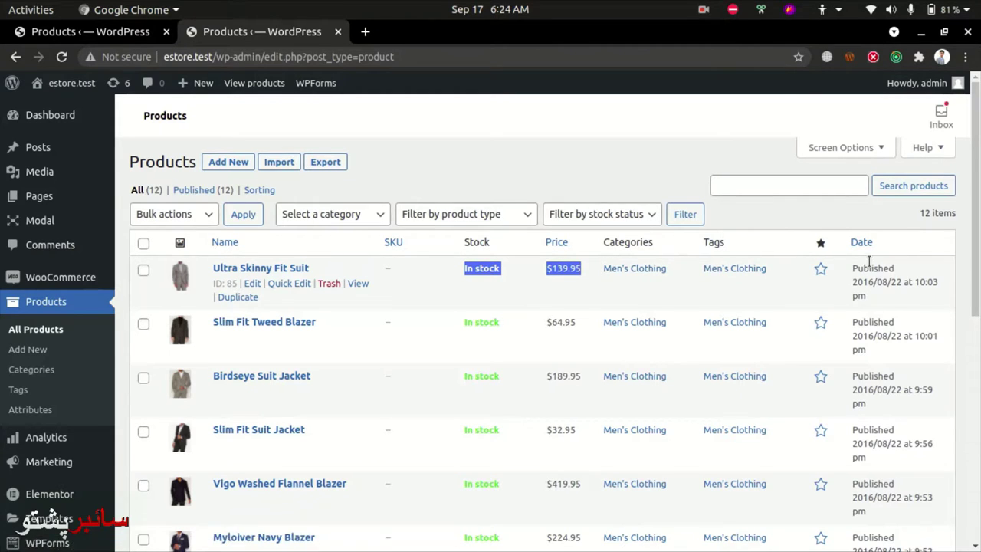
pyautogui.scroll(-3, 869, 276)
pyautogui.scroll(3, 869, 312)
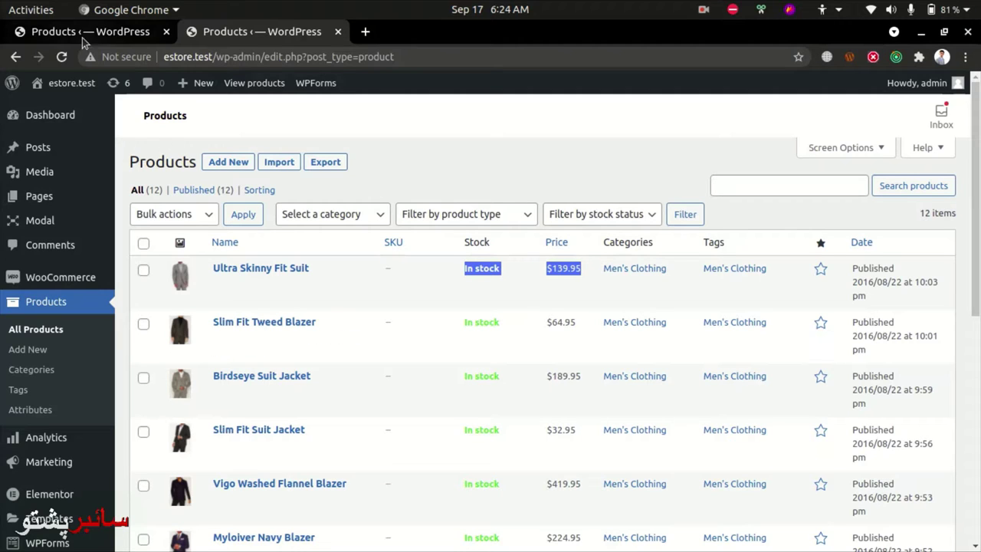
pyautogui.moveTo(789, 337)
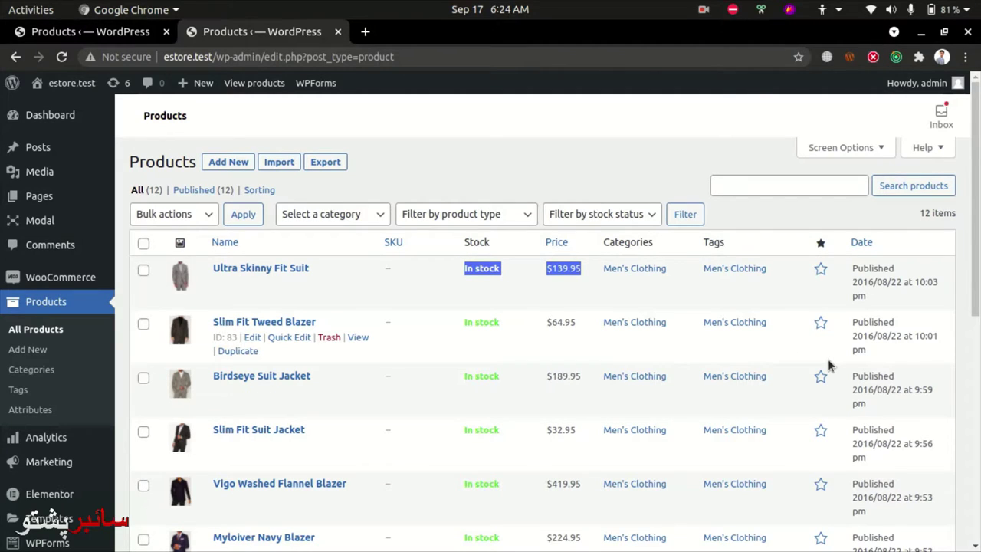
pyautogui.scroll(-3, 815, 410)
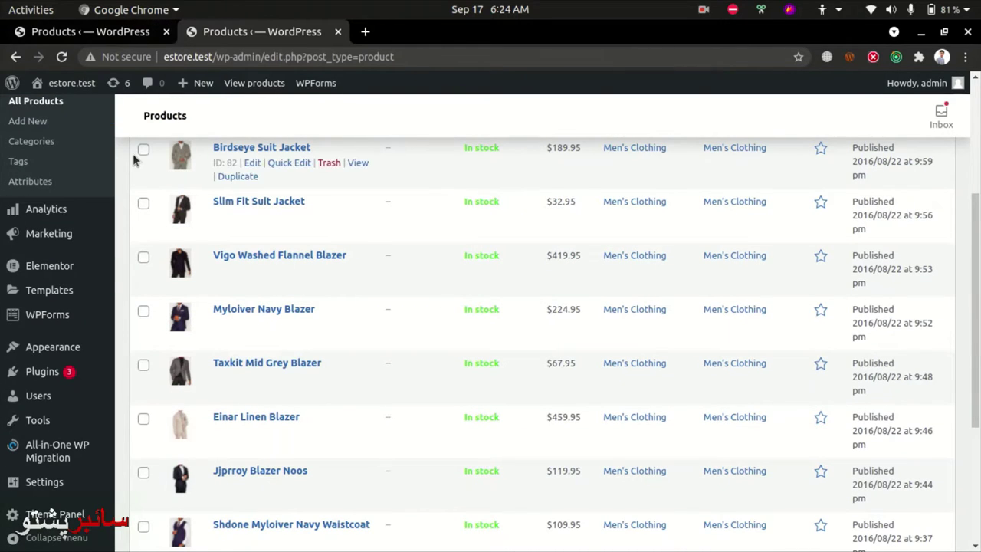
pyautogui.scroll(3, 268, 259)
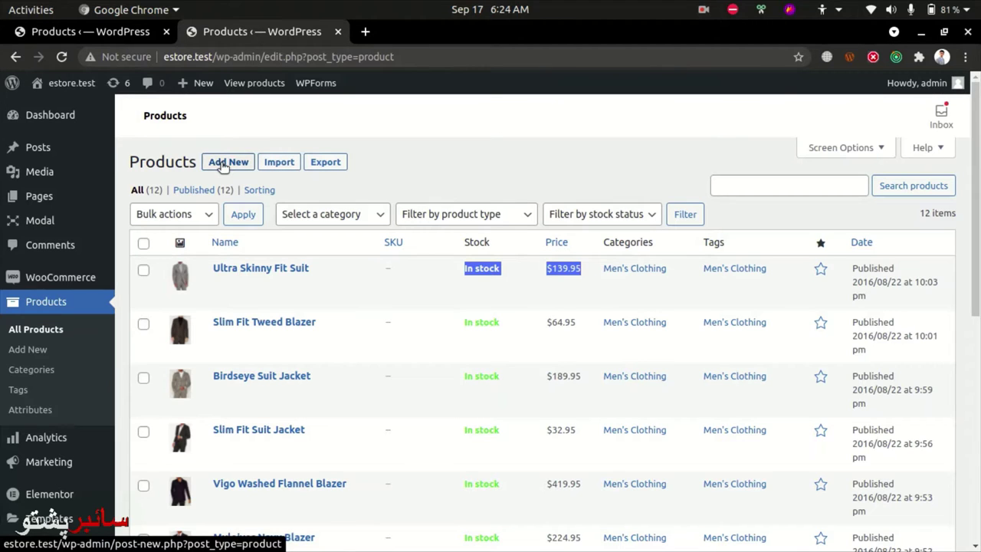
# Look over the product export page's column options without exporting, and return to products.
pyautogui.click(339, 163)
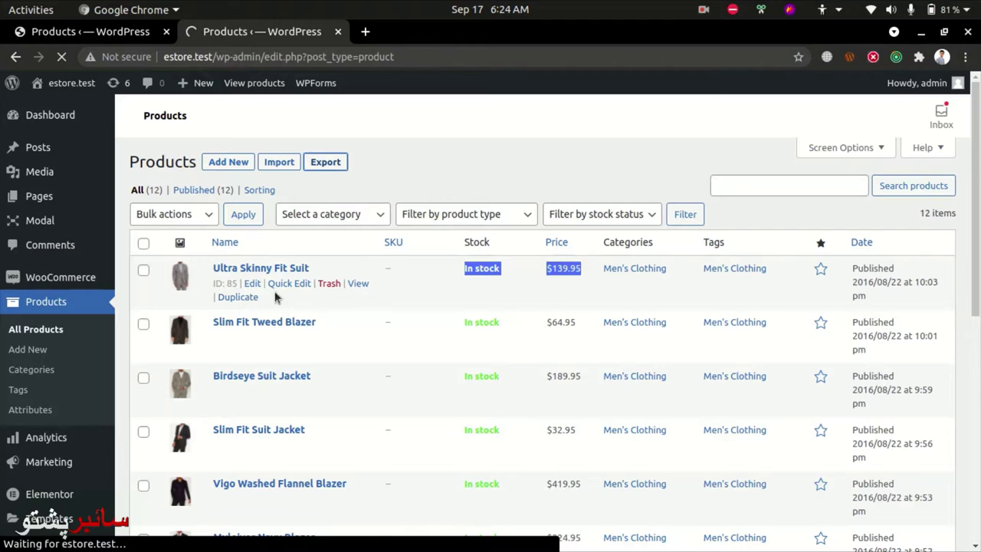
pyautogui.scroll(-3, 821, 339)
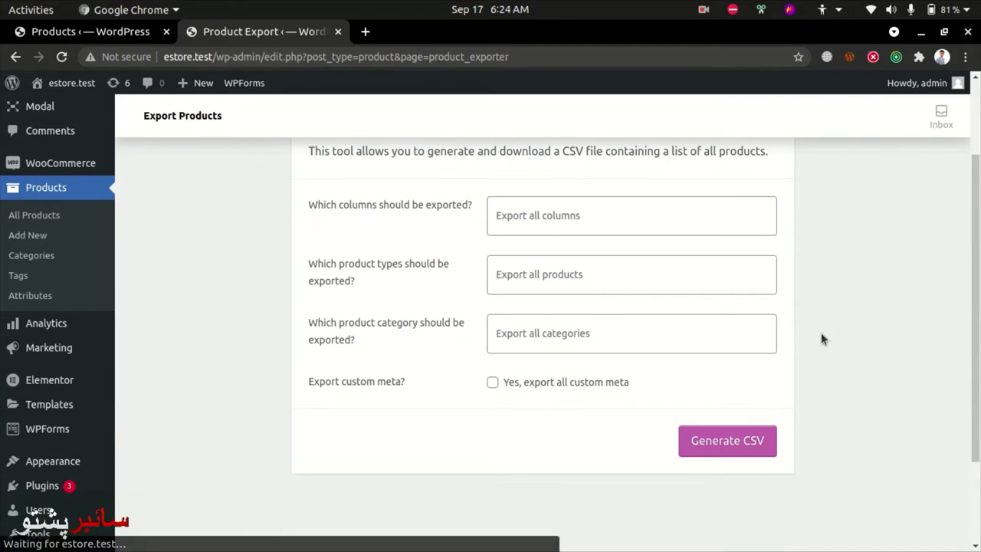
pyautogui.click(531, 215)
pyautogui.click(531, 216)
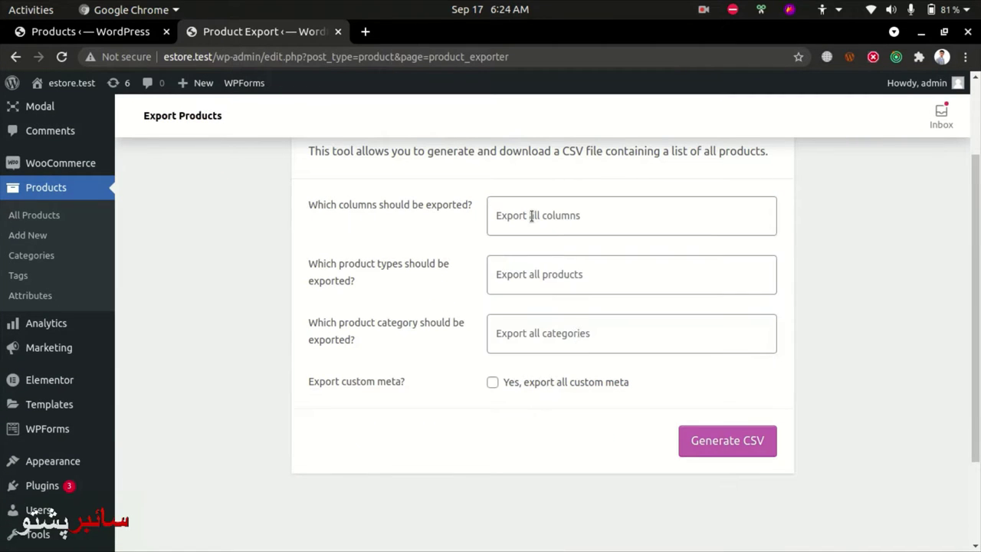
pyautogui.scroll(2, 300, 302)
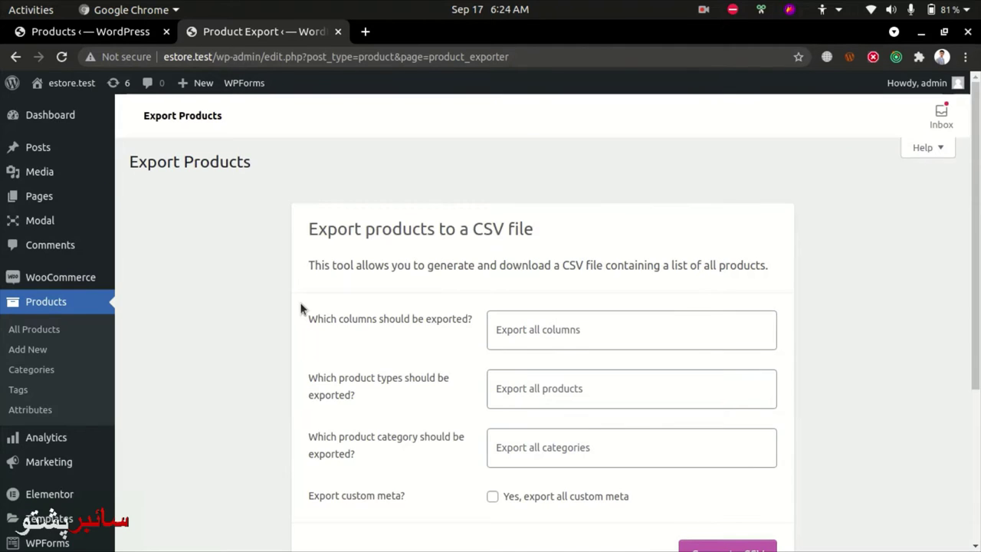
pyautogui.scroll(-1, 319, 316)
pyautogui.scroll(-4, 319, 317)
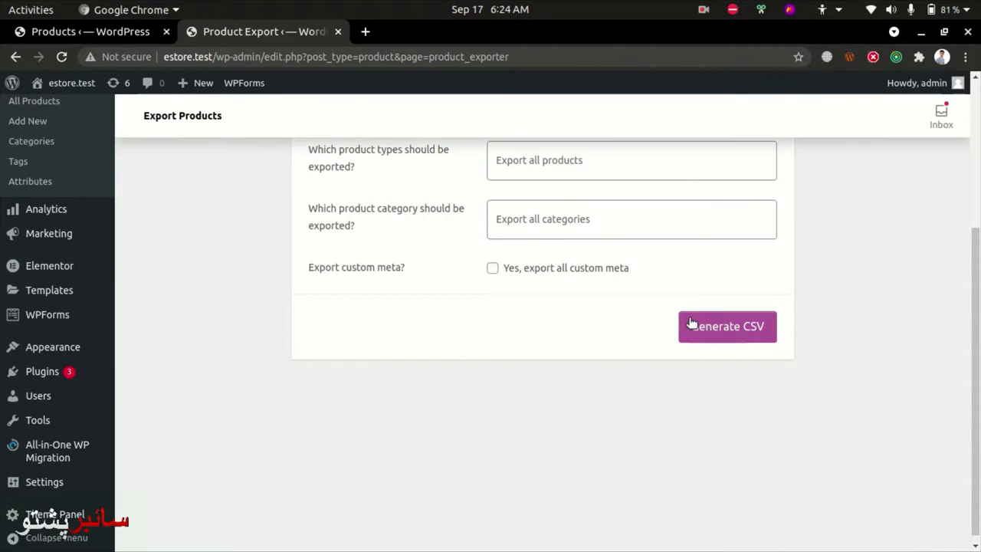
pyautogui.scroll(2, 361, 368)
pyautogui.scroll(4, 361, 367)
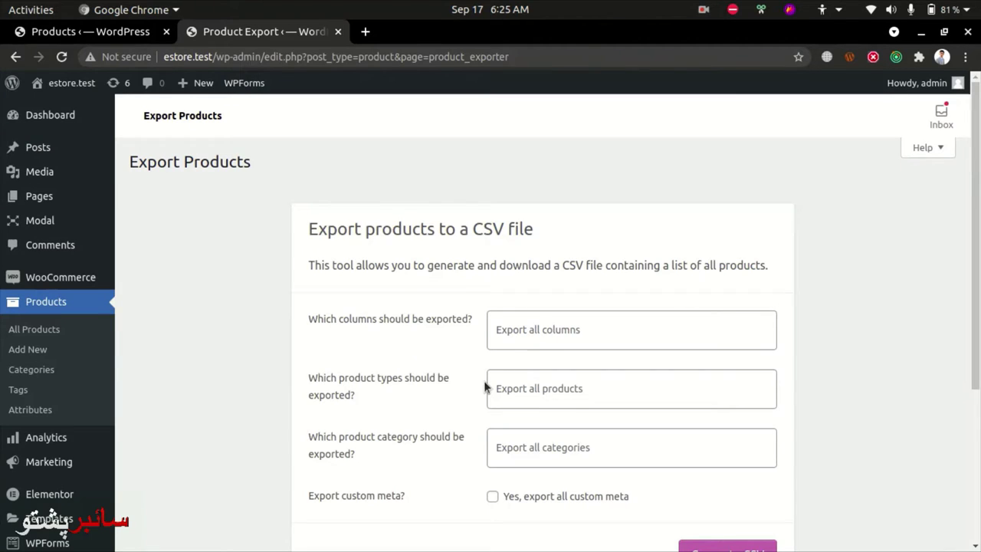
pyautogui.scroll(-1, 483, 387)
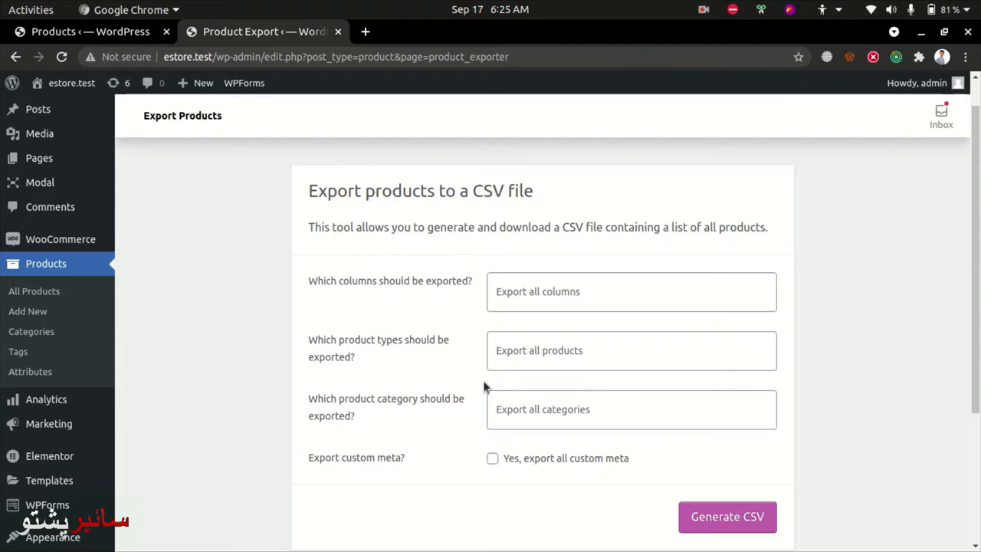
pyautogui.hotkey('alt', 'Left')
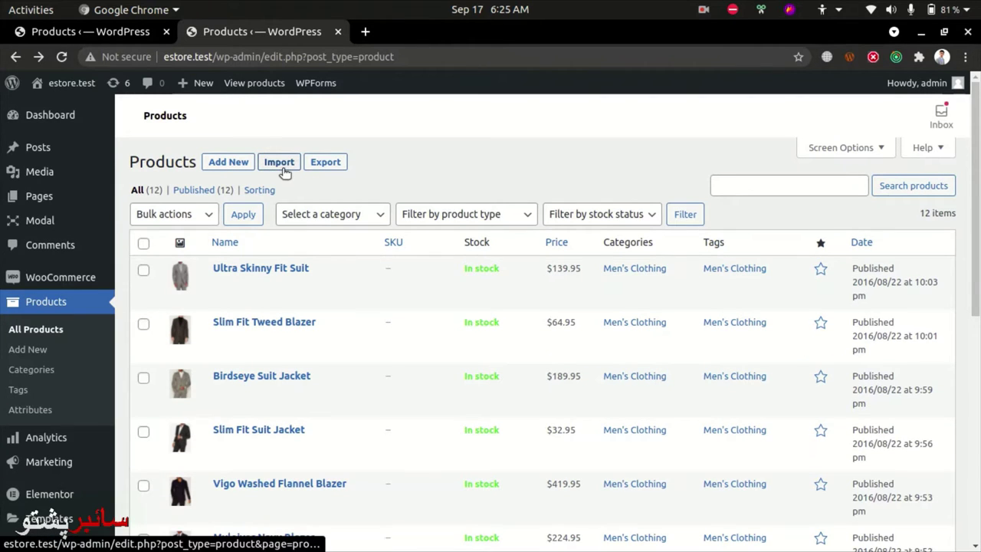
# Start a new product named 'T shirt' with the cursor in its description.
pyautogui.click(217, 164)
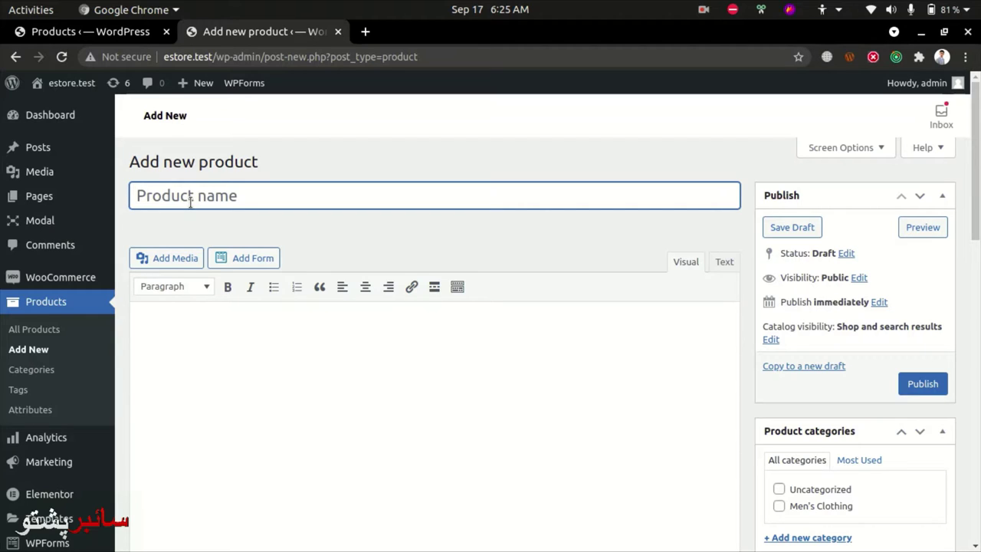
pyautogui.write('T shirt')
pyautogui.click(267, 346)
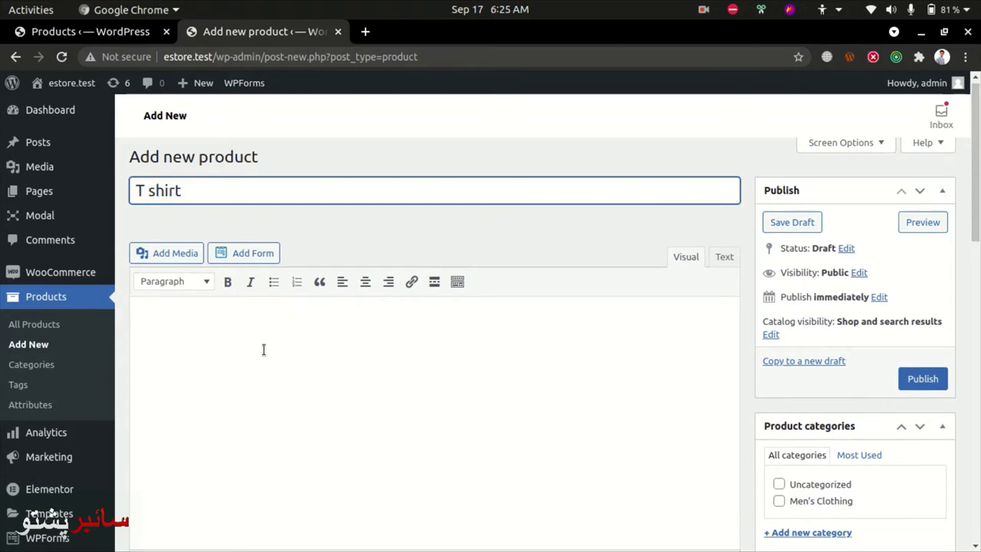
# Open loremipsum.io in a private window and copy its five generated placeholder paragraphs.
pyautogui.hotkey('ctrl', 'shift', 'n')
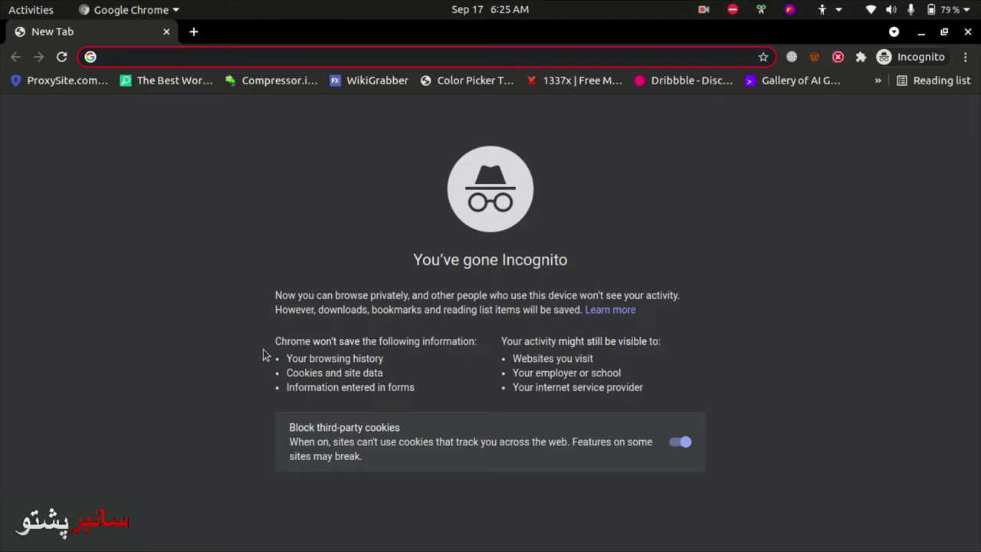
pyautogui.write('lore')
pyautogui.press('Down')
pyautogui.press('Down')
pyautogui.press('Down')
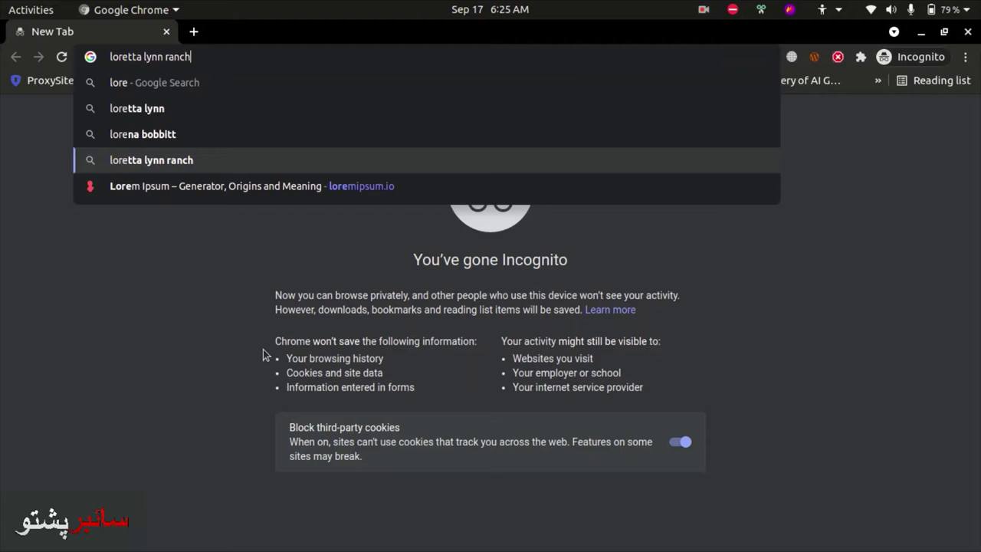
pyautogui.press('Down')
pyautogui.press('Return')
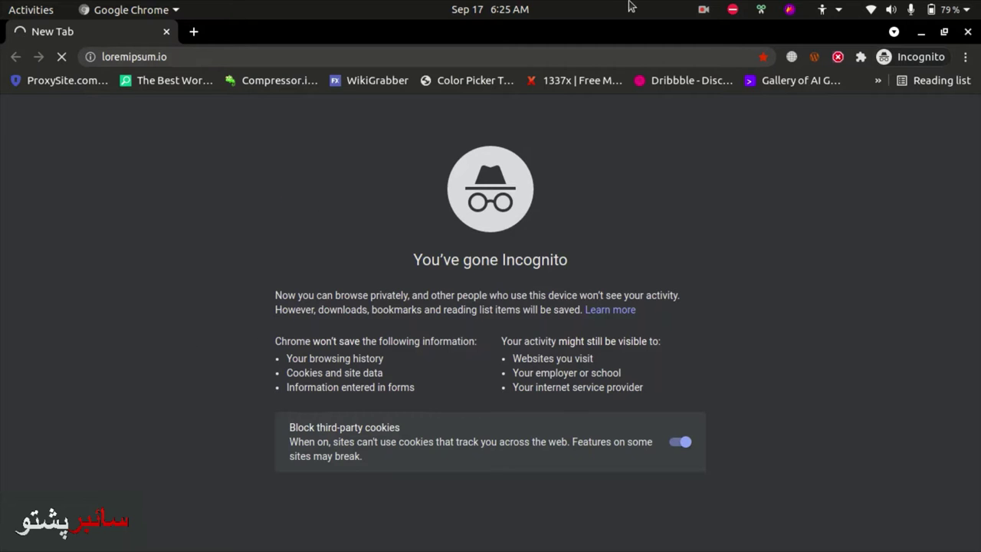
pyautogui.click(703, 9)
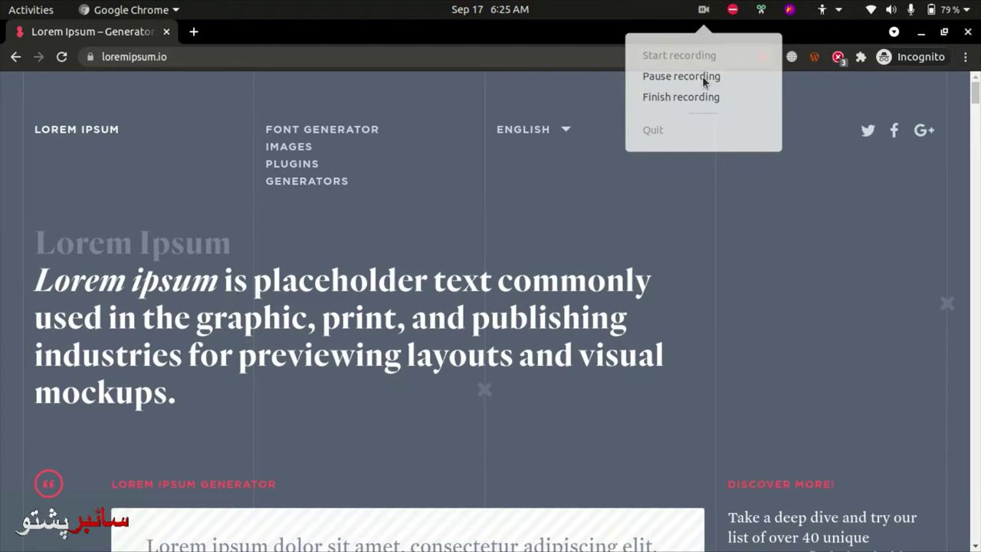
pyautogui.click(681, 76)
pyautogui.scroll(-5, 564, 433)
pyautogui.click(634, 413)
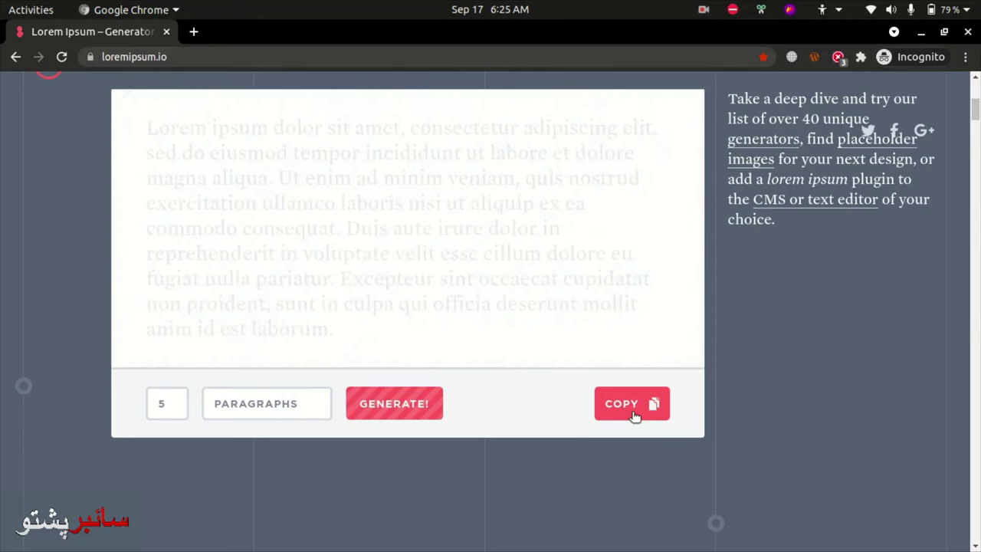
# Paste the lorem ipsum text twice as two paragraphs in the T shirt description.
pyautogui.hotkey('alt', 'Tab')
pyautogui.hotkey('ctrl', 'v')
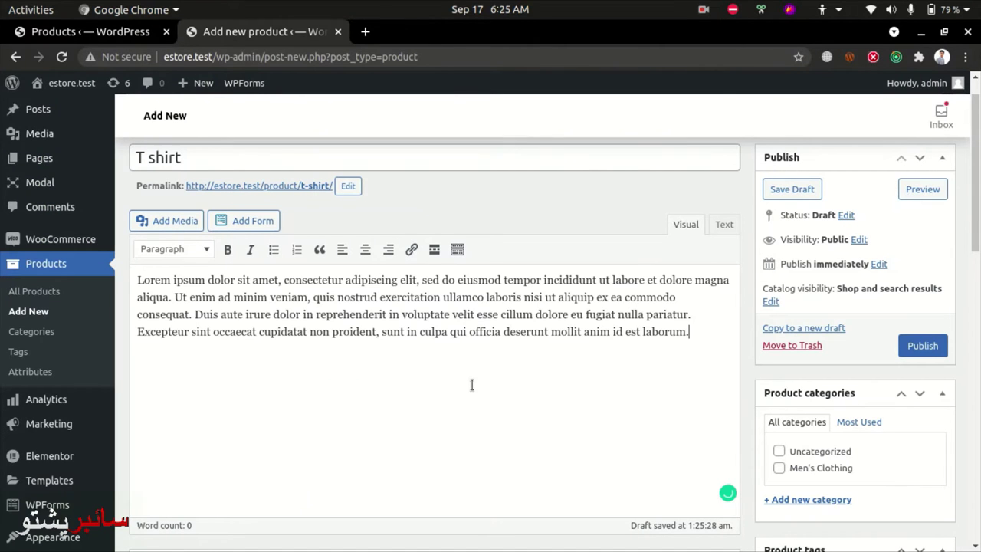
pyautogui.press('Return')
pyautogui.hotkey('ctrl', 'v')
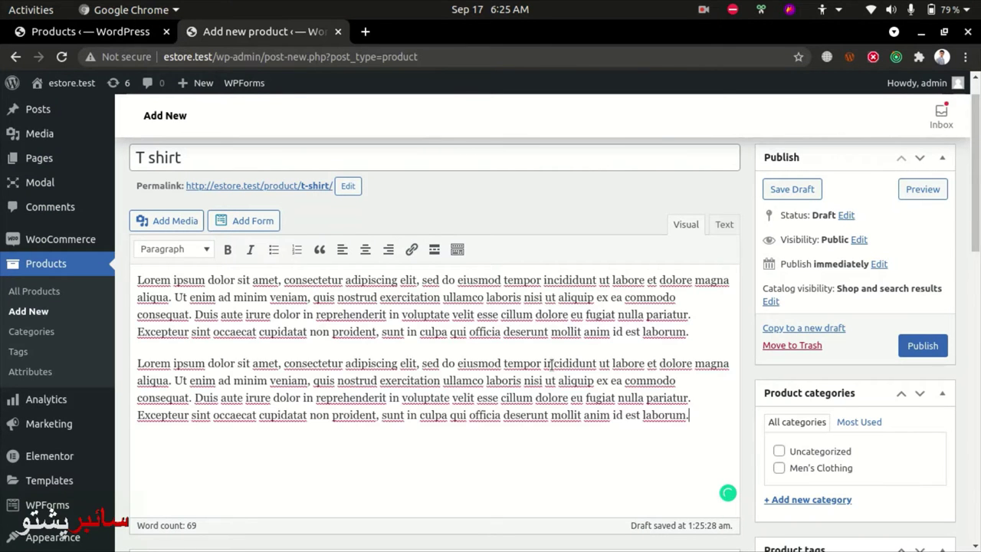
pyautogui.press('Return')
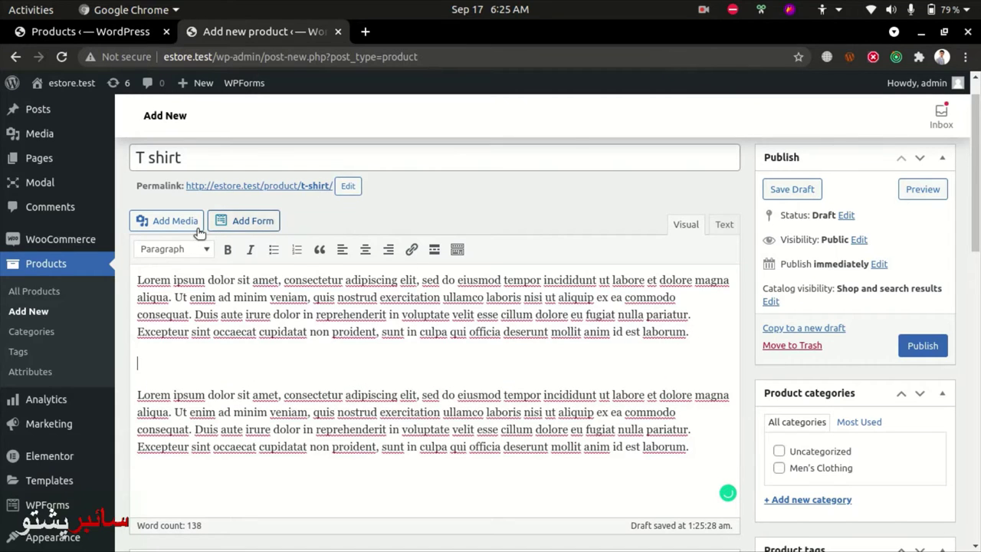
# Insert the purple vest photo from the Media Library into the description.
pyautogui.click(174, 221)
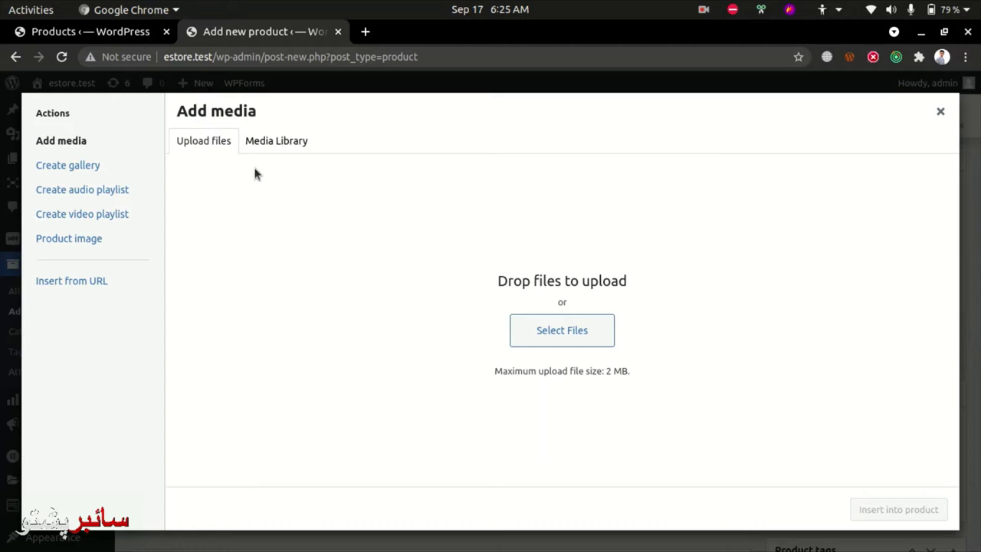
pyautogui.click(253, 141)
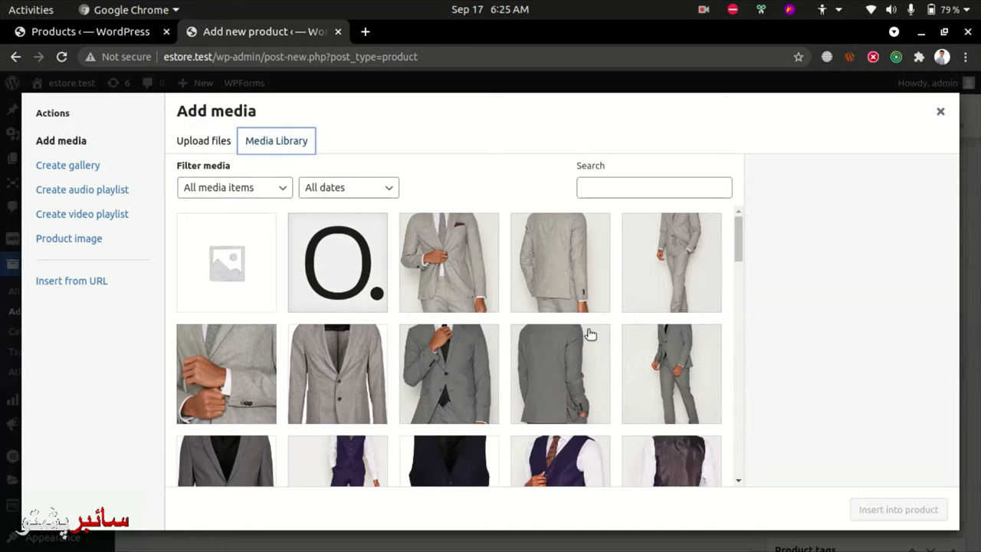
pyautogui.scroll(-3, 337, 387)
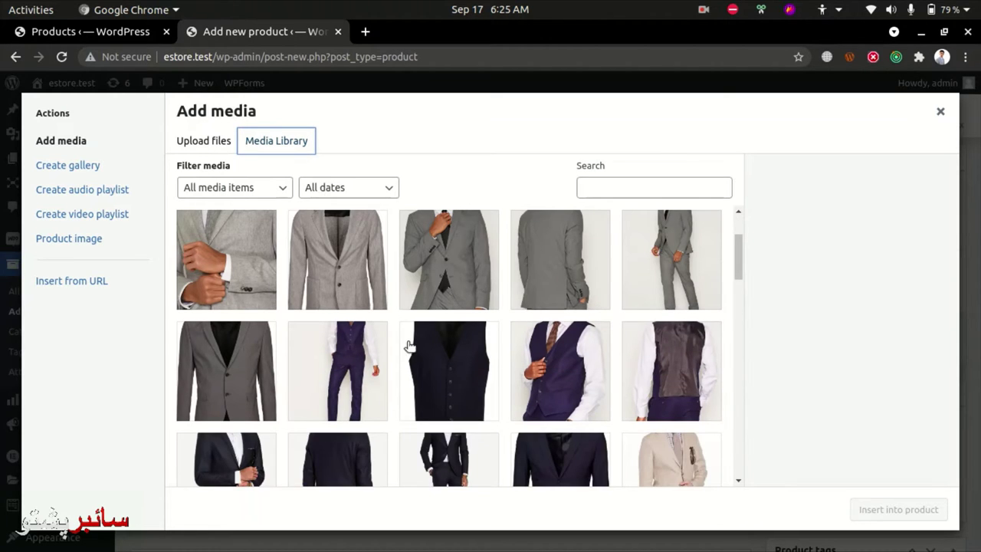
pyautogui.click(578, 341)
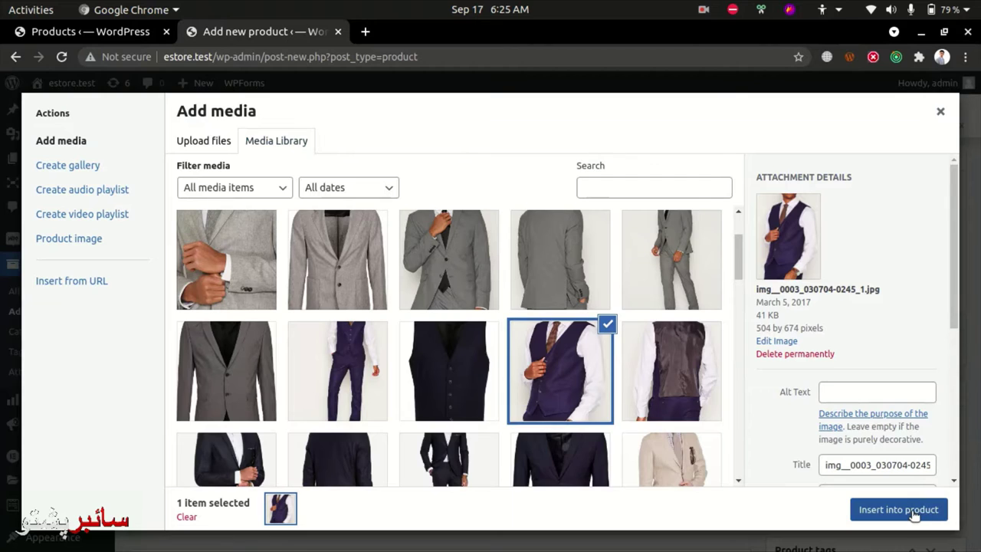
pyautogui.click(913, 512)
# Centre the vest photo and shrink it by dragging its corner handle.
pyautogui.scroll(-3, 329, 360)
pyautogui.click(328, 360)
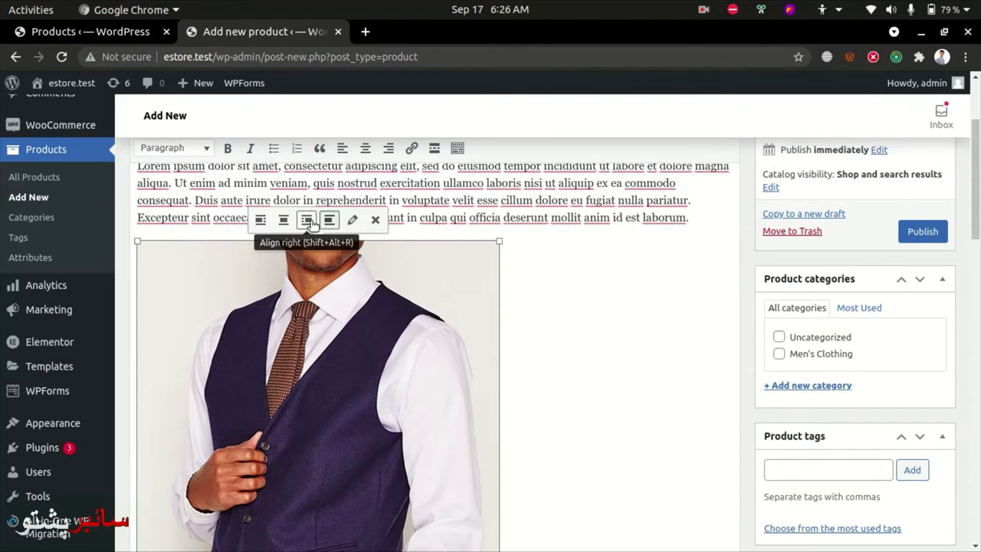
pyautogui.click(283, 220)
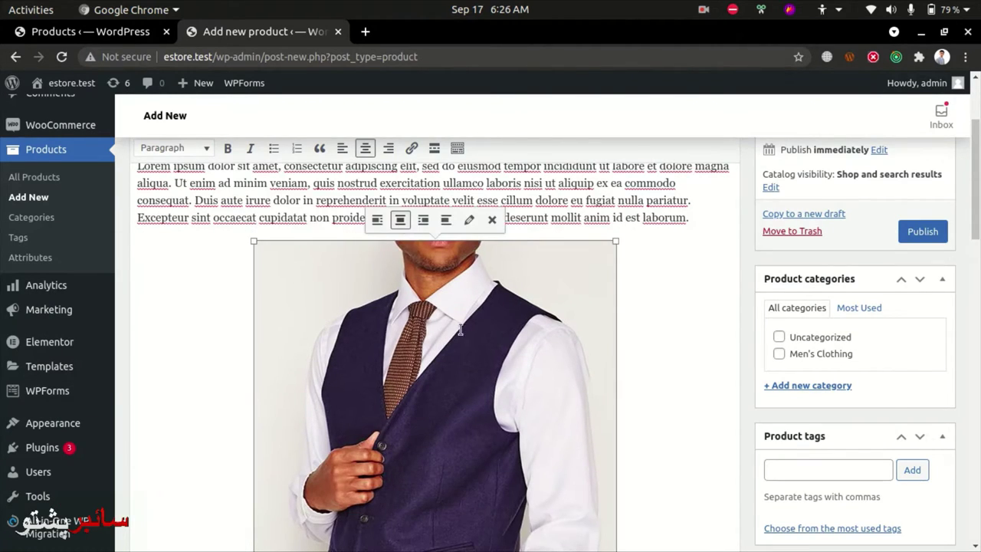
pyautogui.scroll(-4, 593, 345)
pyautogui.scroll(-2, 592, 346)
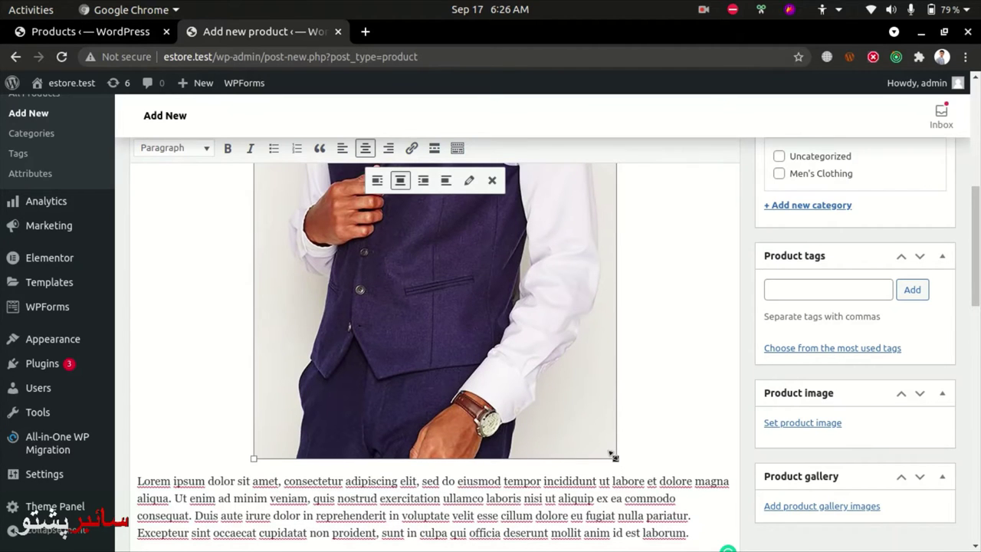
pyautogui.moveTo(612, 456); pyautogui.dragTo(548, 285)
pyautogui.scroll(3, 549, 372)
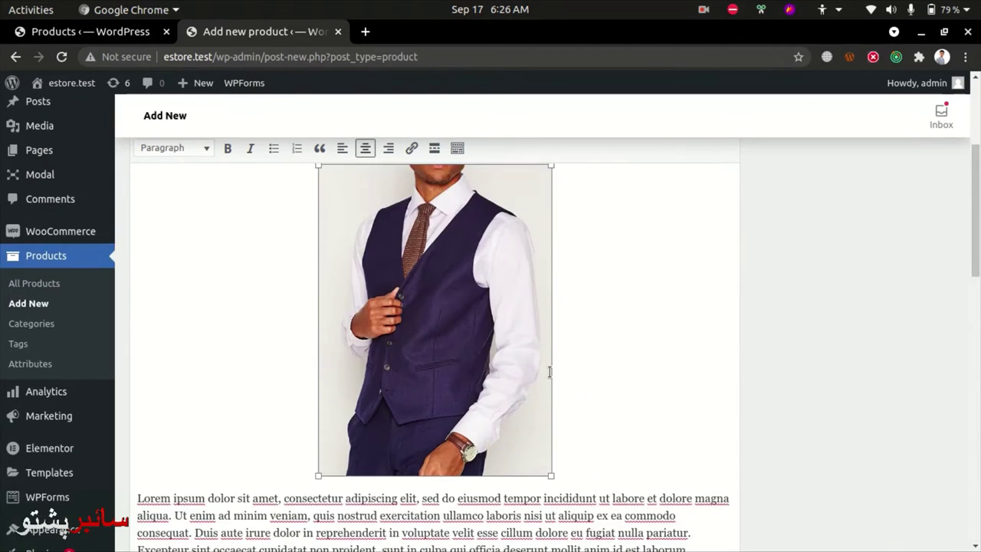
pyautogui.scroll(3, 550, 371)
pyautogui.scroll(-3, 549, 372)
pyautogui.scroll(-3, 552, 370)
pyautogui.scroll(-1, 552, 370)
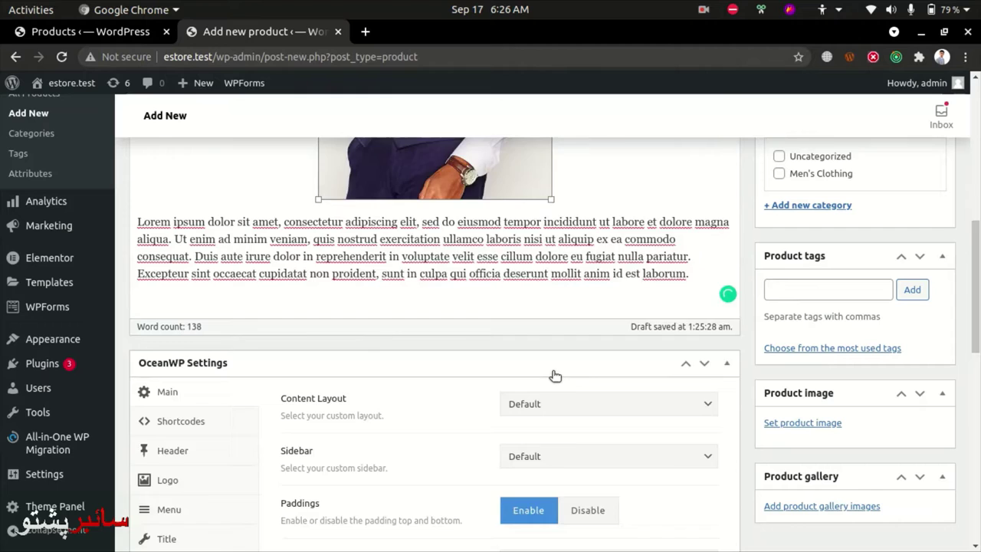
pyautogui.scroll(5, 576, 357)
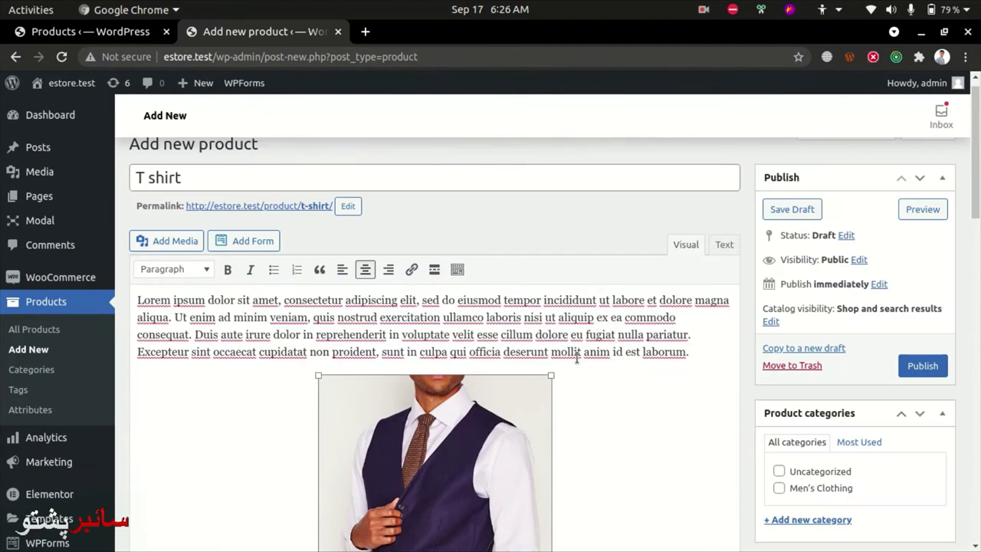
pyautogui.scroll(1, 576, 356)
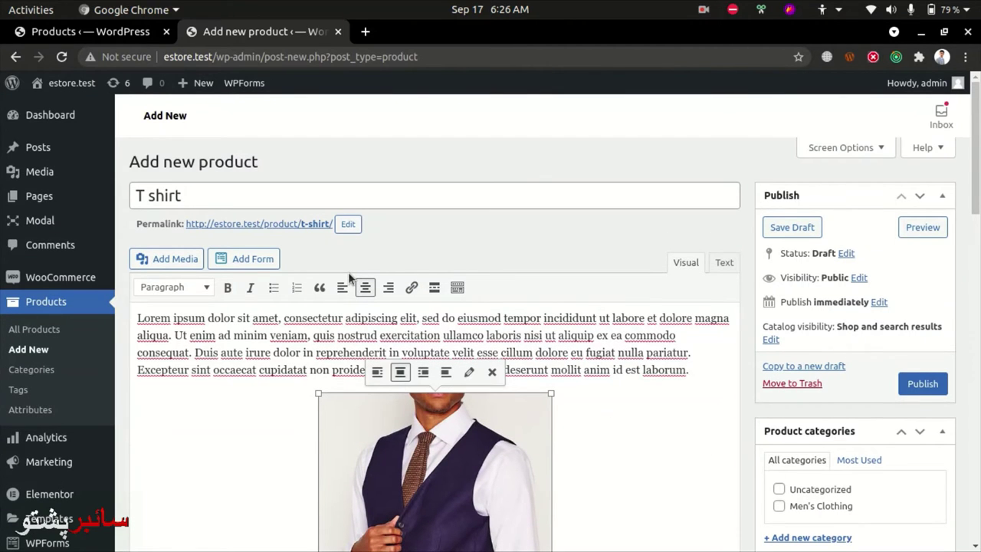
pyautogui.scroll(-1, 349, 277)
pyautogui.scroll(-3, 349, 276)
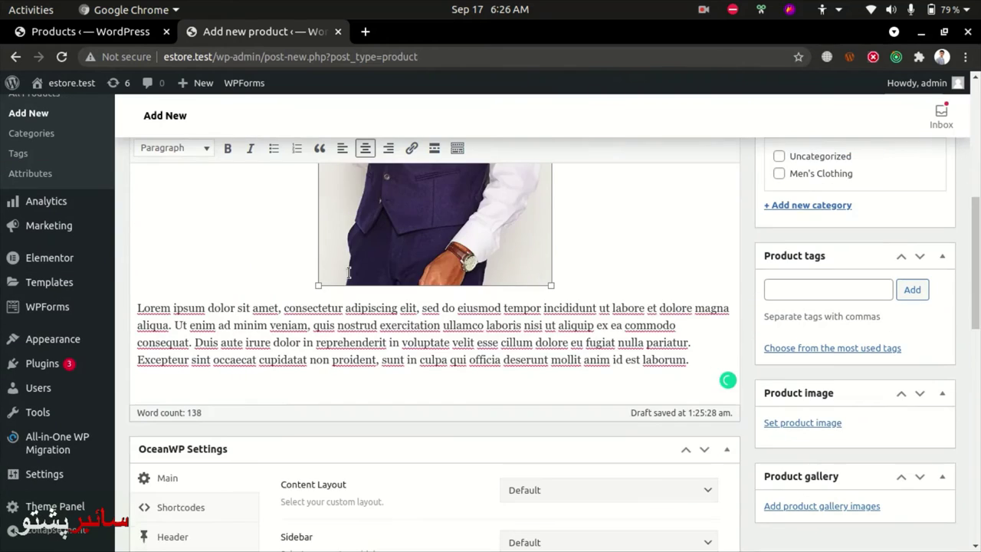
pyautogui.scroll(-1, 348, 276)
pyautogui.scroll(-2, 188, 330)
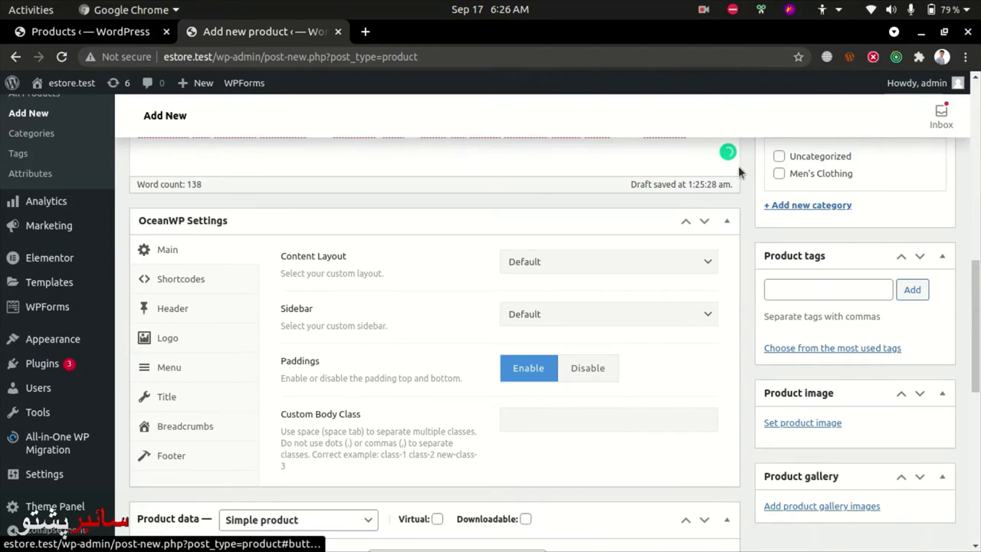
# Collapse the OceanWP Settings box and keep the product type as Simple product.
pyautogui.click(726, 224)
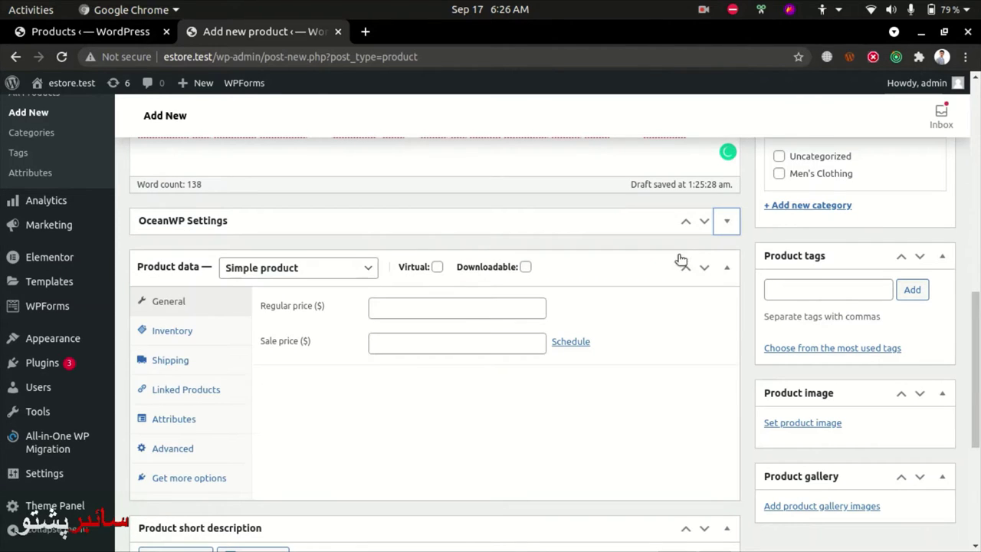
pyautogui.click(729, 222)
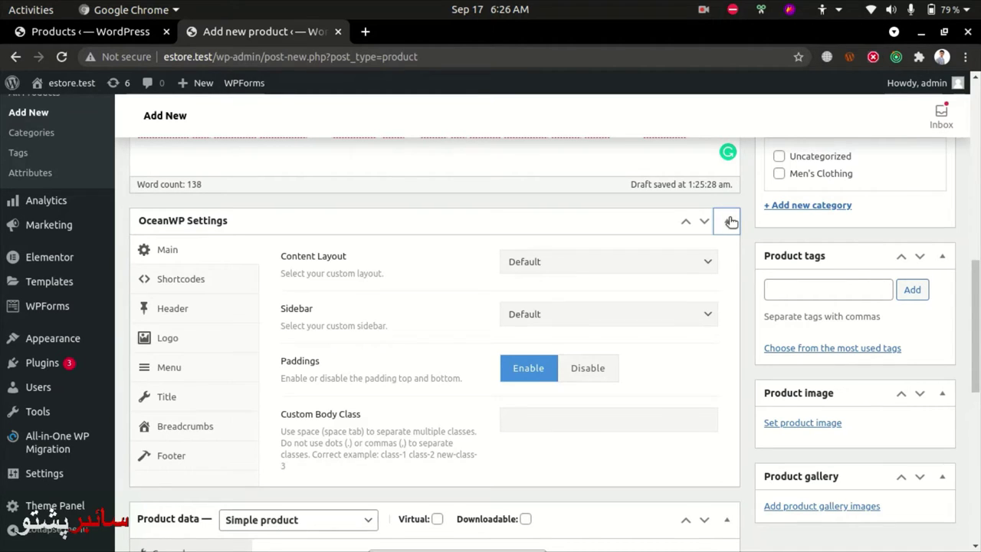
pyautogui.click(730, 222)
pyautogui.scroll(-2, 412, 302)
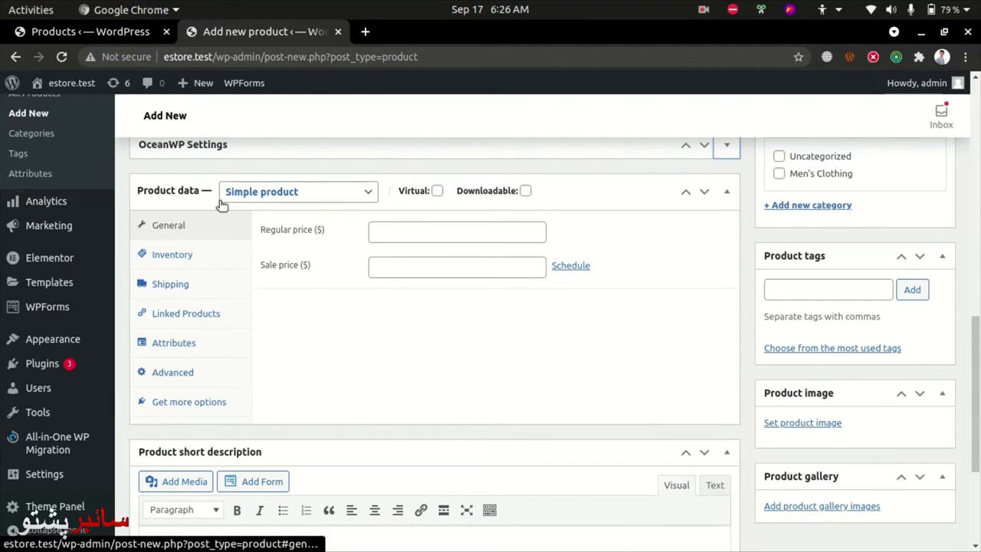
pyautogui.click(264, 200)
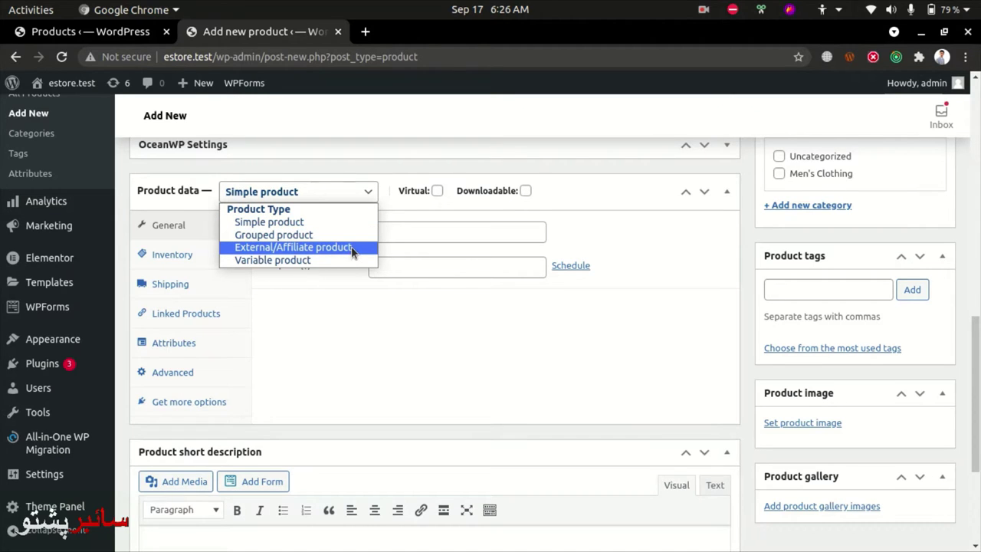
pyautogui.click(302, 191)
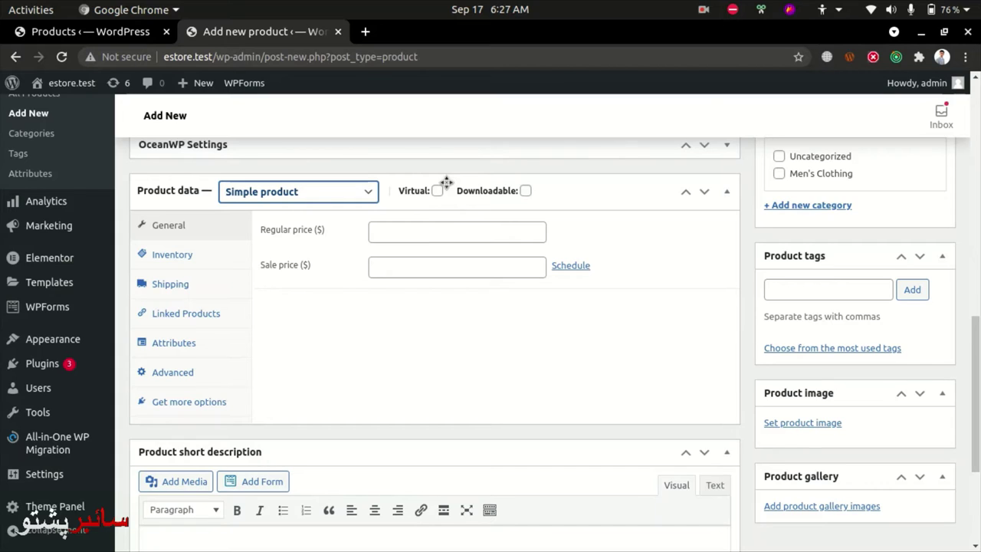
# Enter a regular price of 30 and a sale price of 20.
pyautogui.click(418, 231)
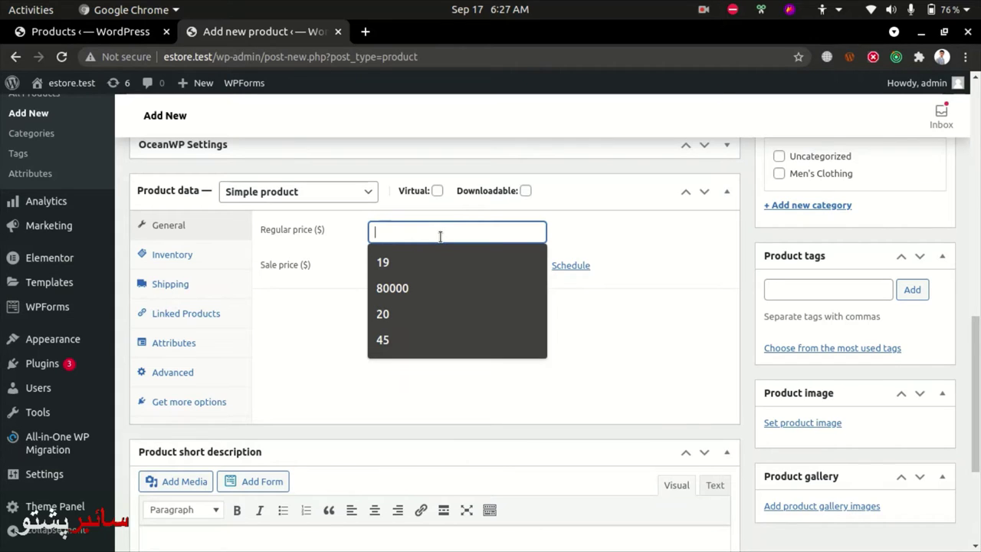
pyautogui.write('30')
pyautogui.click(429, 317)
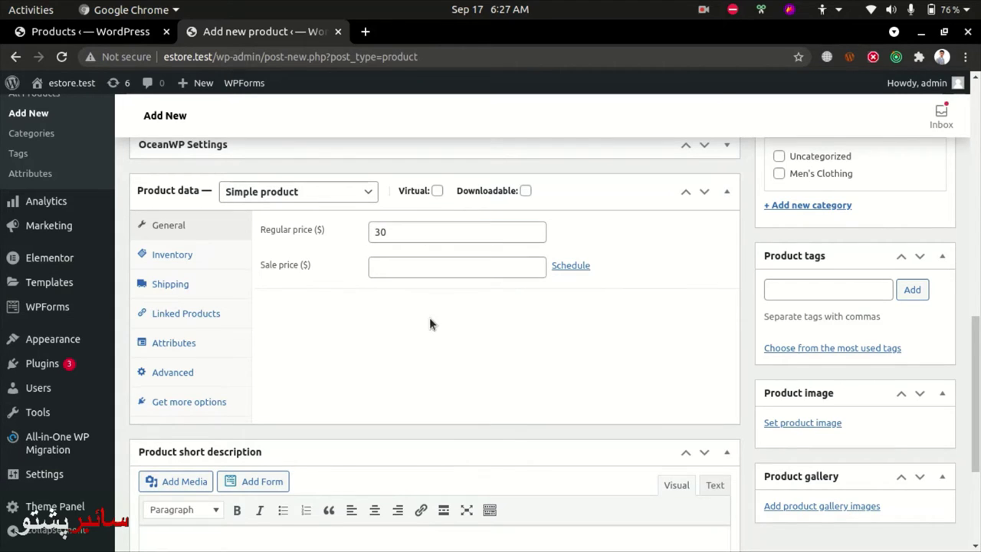
pyautogui.click(458, 262)
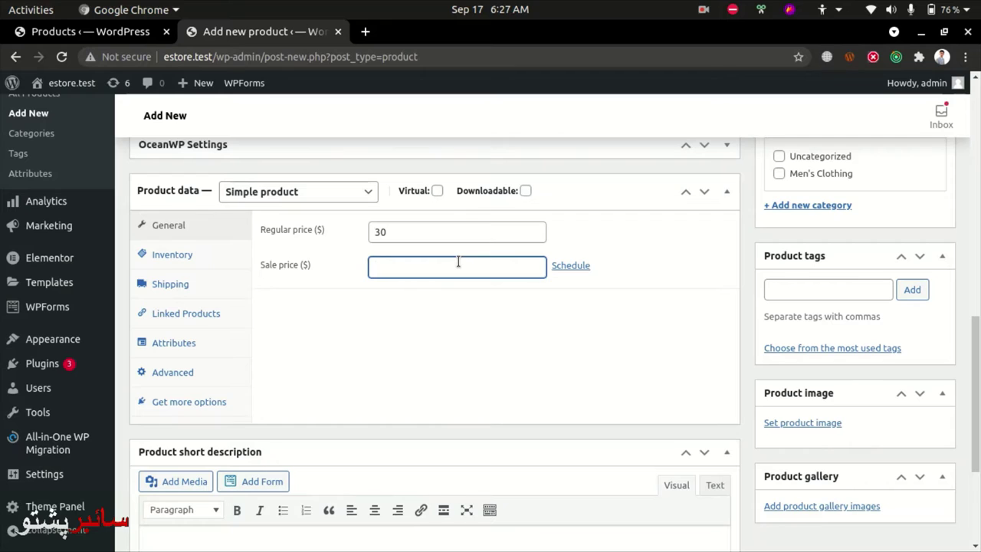
pyautogui.write('2')
pyautogui.write('0')
pyautogui.click(428, 328)
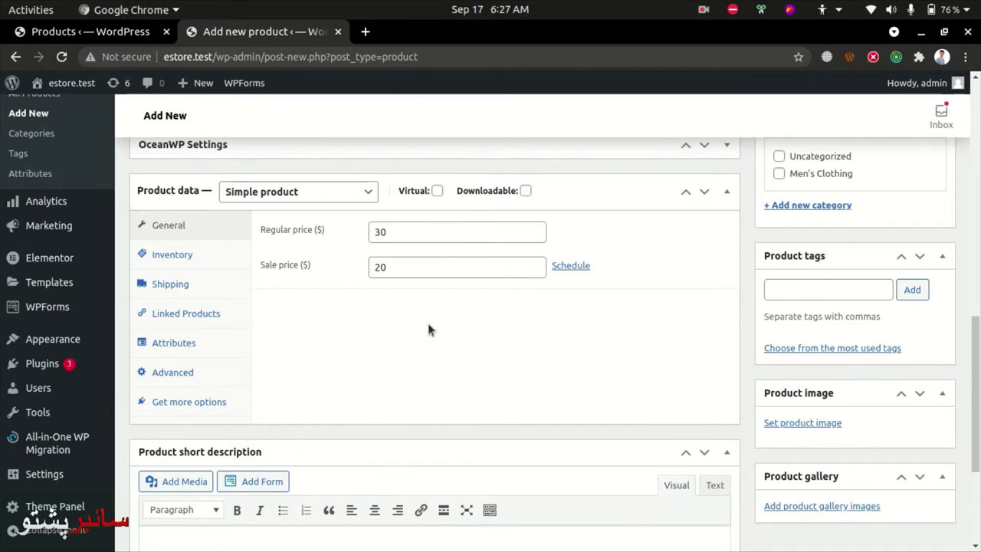
# Cancel the sale schedule without dates, keeping the sale price at 20.
pyautogui.click(570, 266)
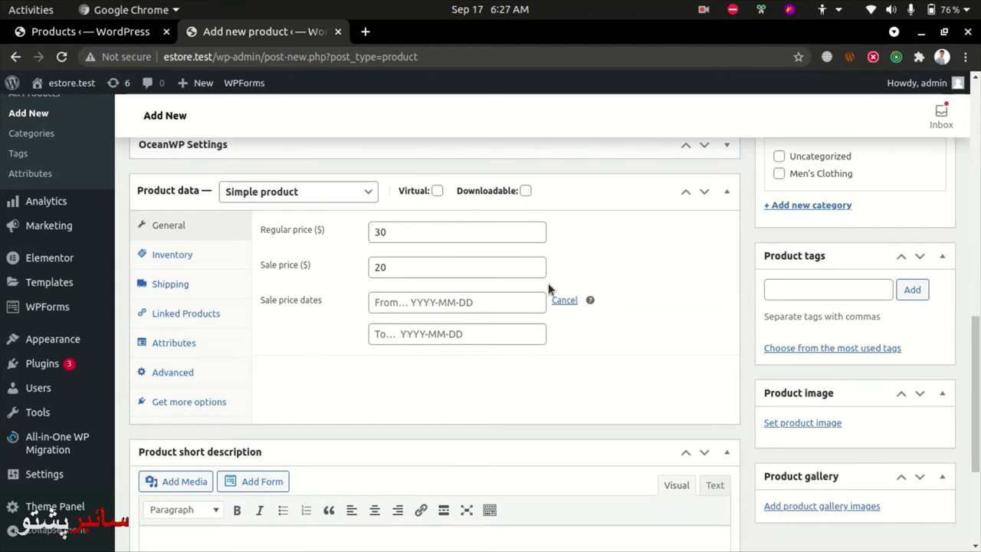
pyautogui.click(445, 303)
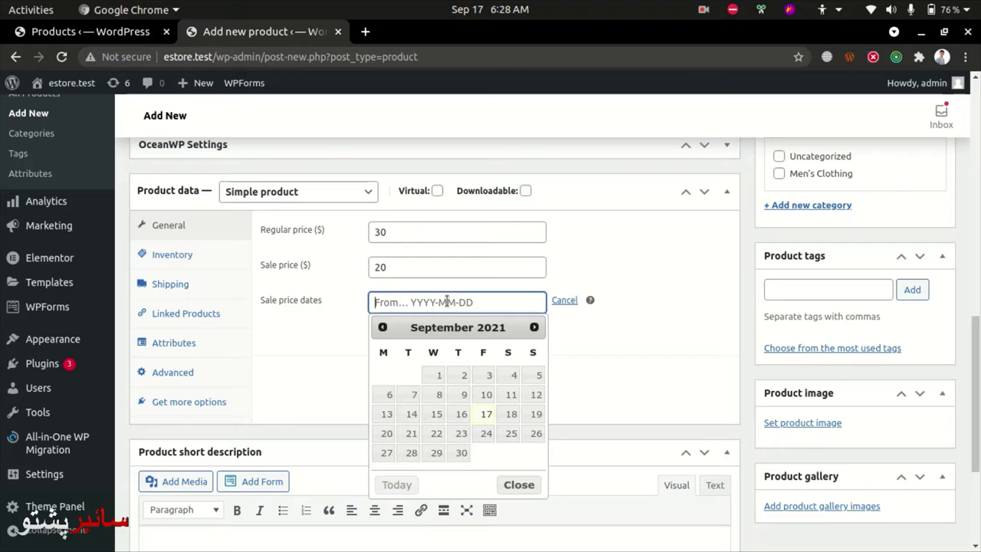
pyautogui.click(582, 351)
pyautogui.click(436, 332)
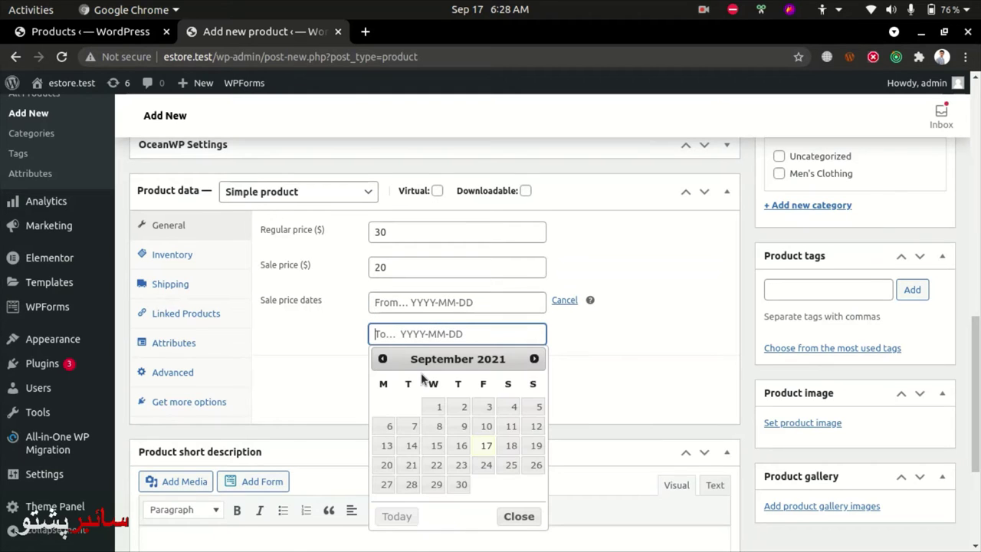
pyautogui.click(581, 389)
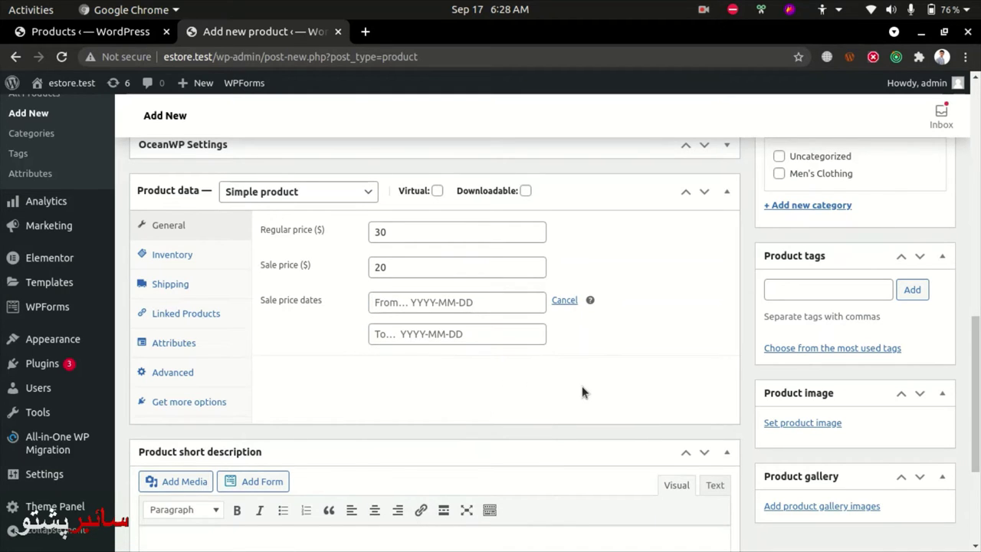
pyautogui.click(567, 300)
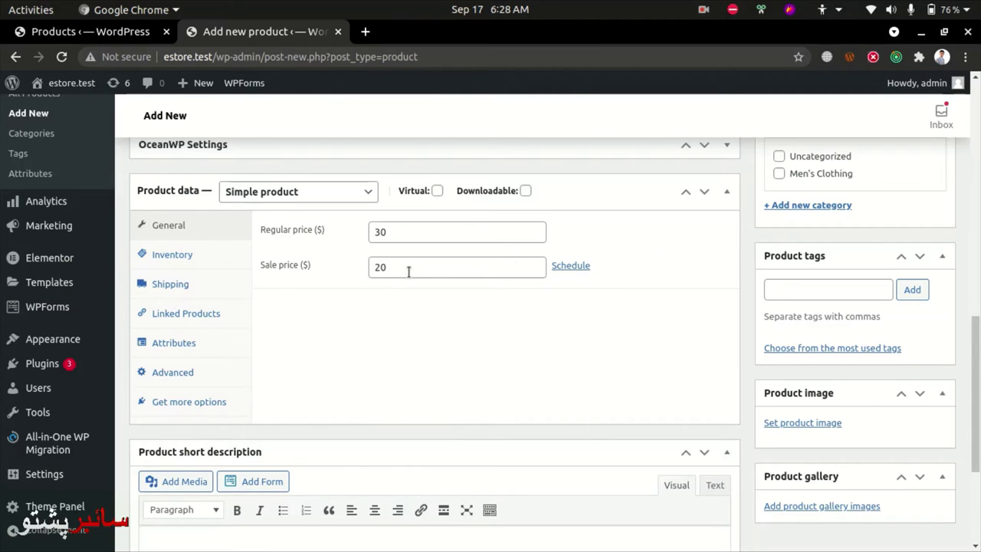
pyautogui.moveTo(407, 268); pyautogui.dragTo(376, 268)
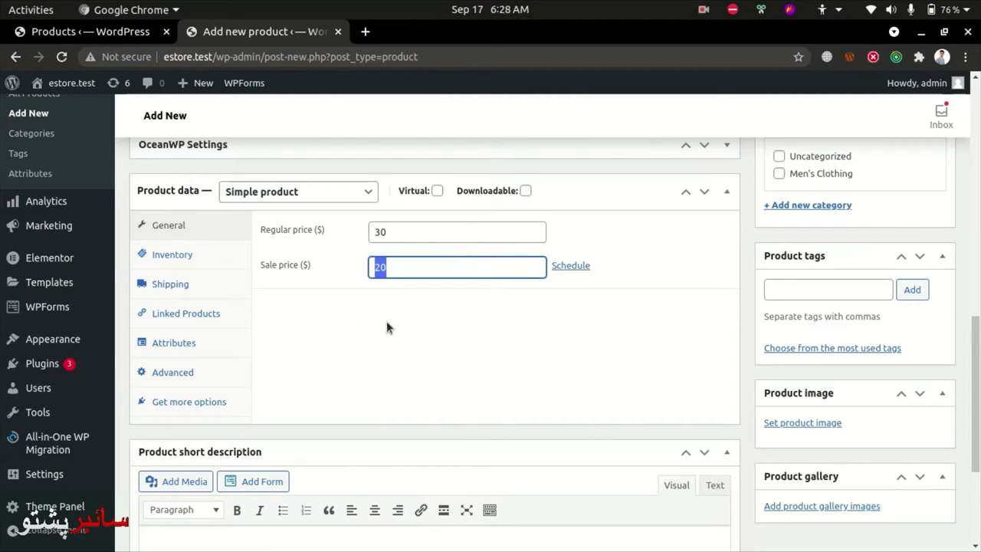
pyautogui.click(395, 269)
pyautogui.moveTo(397, 269); pyautogui.dragTo(368, 272)
pyautogui.click(348, 354)
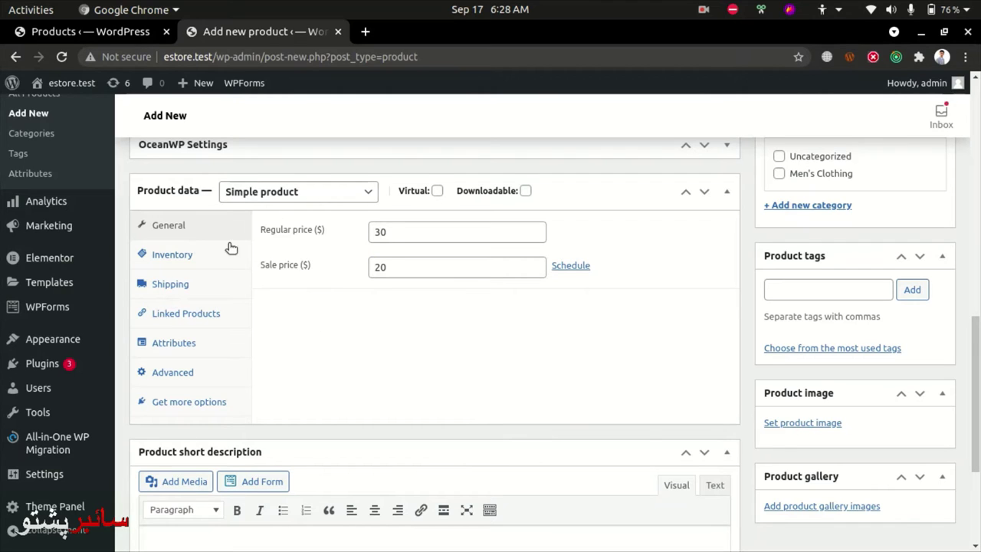
# Enter SKU bva-35335 on the Inventory tab.
pyautogui.click(188, 261)
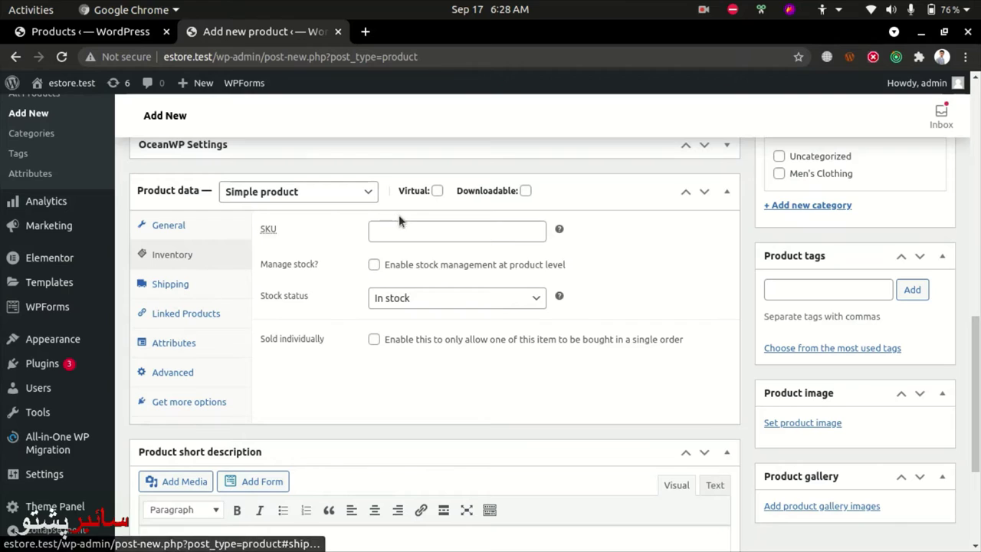
pyautogui.click(422, 229)
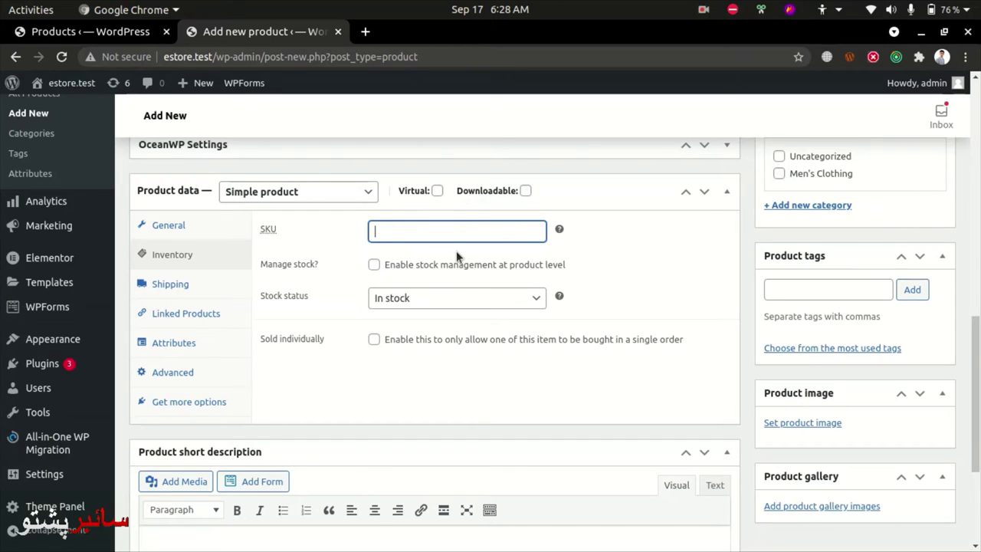
pyautogui.write('b')
pyautogui.write('v')
pyautogui.write('a-353')
pyautogui.write('35')
pyautogui.hotkey('ctrl', 'a')
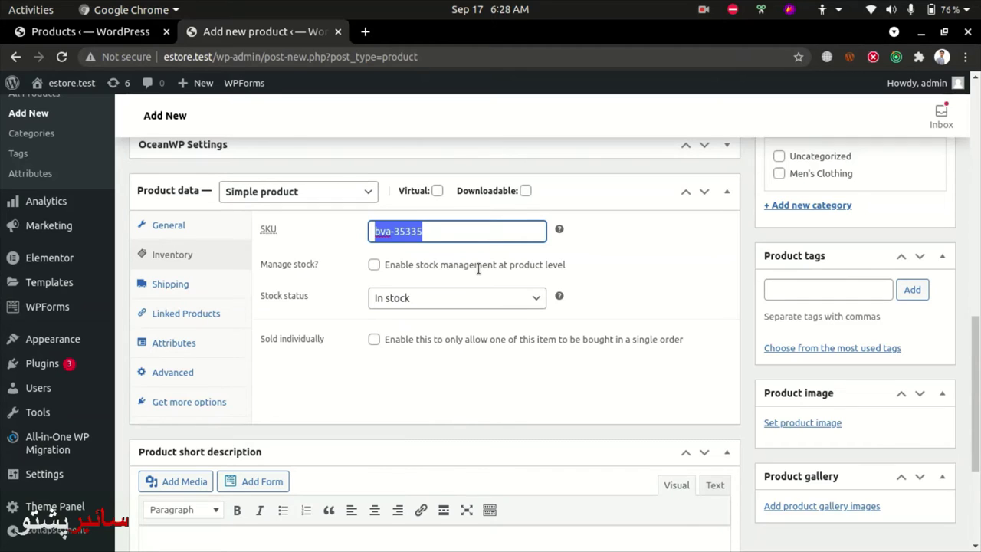
pyautogui.click(671, 269)
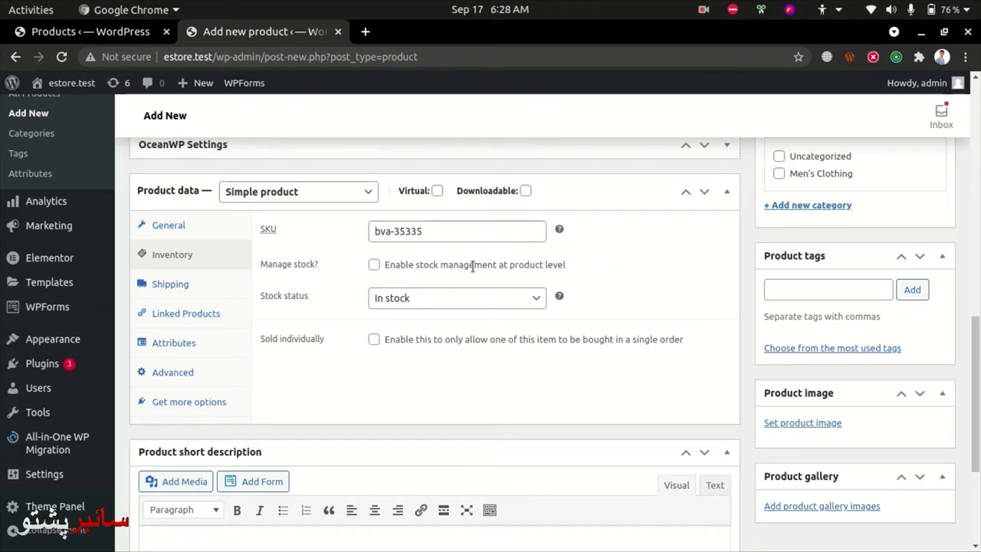
# Enable stock management with quantity 5, backorders not allowed and low stock threshold 1.
pyautogui.click(375, 266)
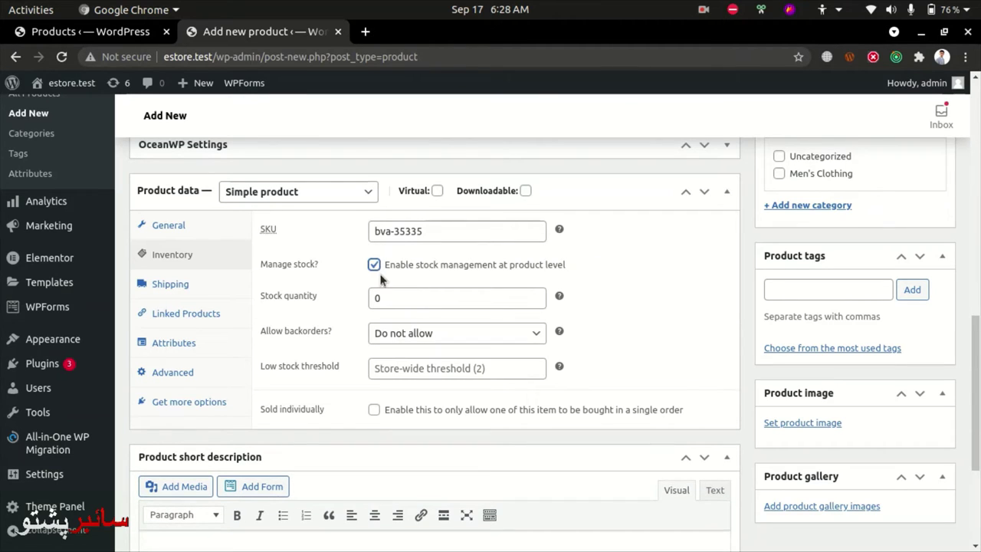
pyautogui.click(402, 295)
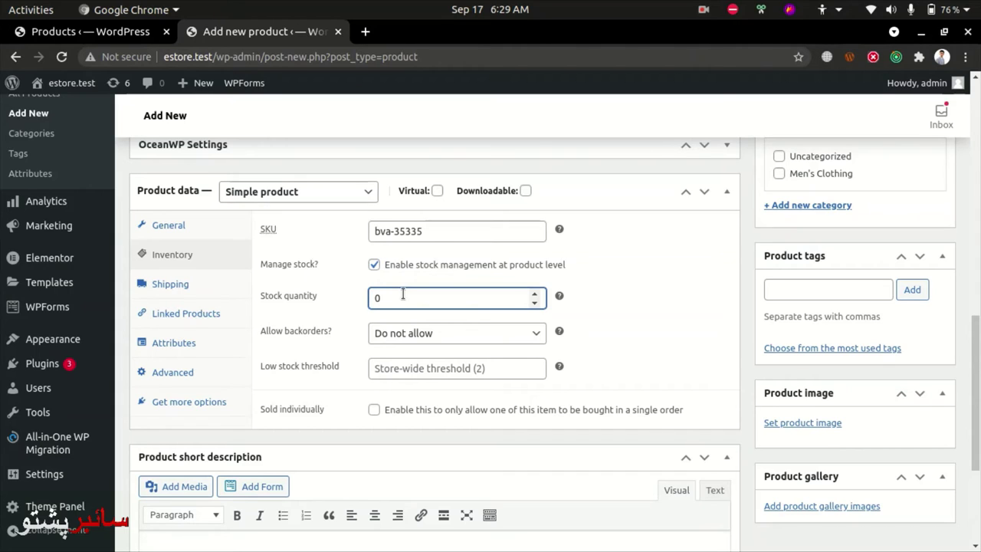
pyautogui.press('BackSpace')
pyautogui.write('5')
pyautogui.click(621, 330)
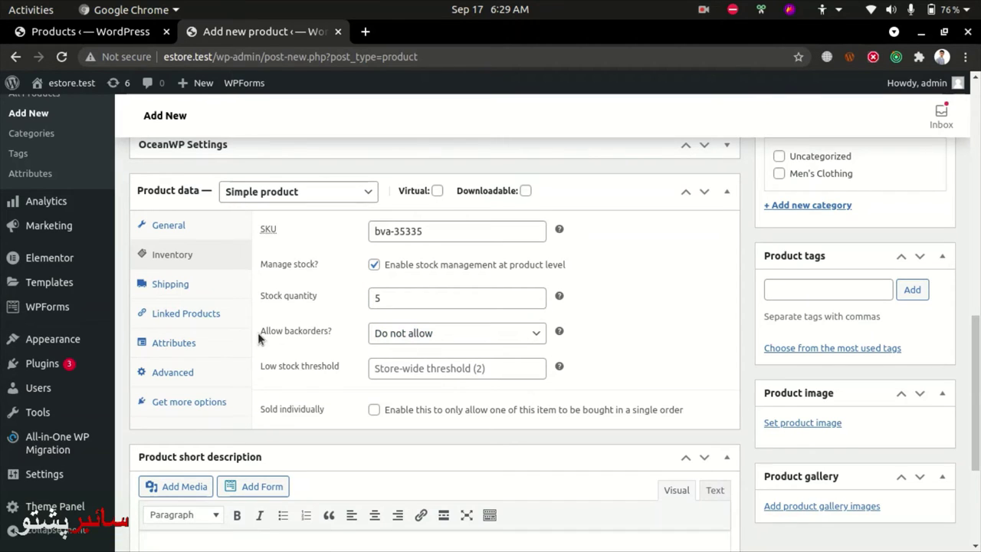
pyautogui.click(391, 337)
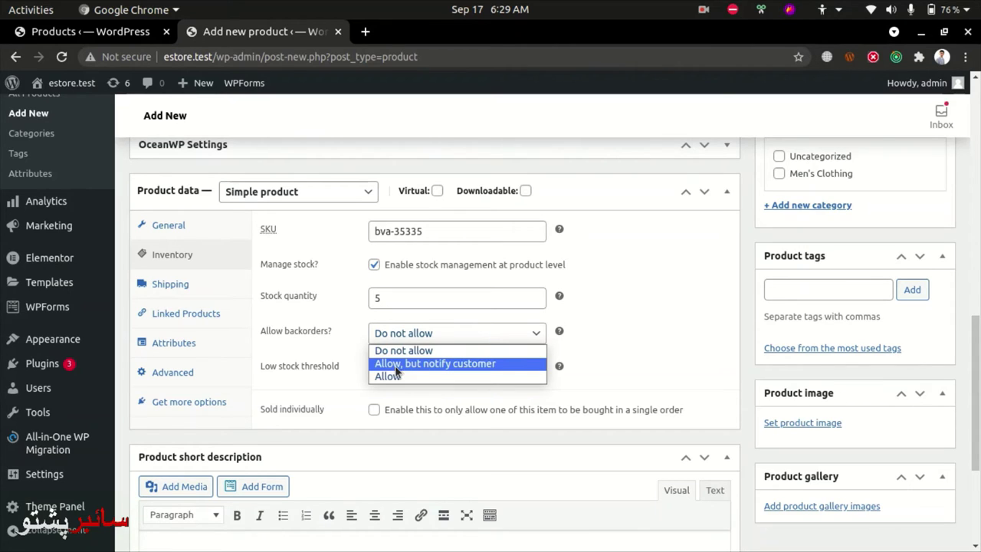
pyautogui.click(477, 330)
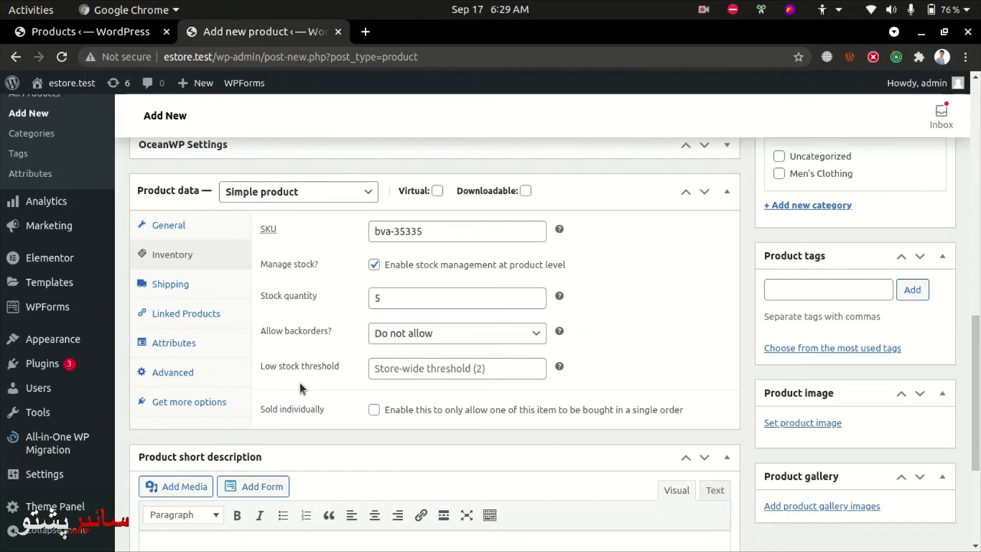
pyautogui.click(393, 370)
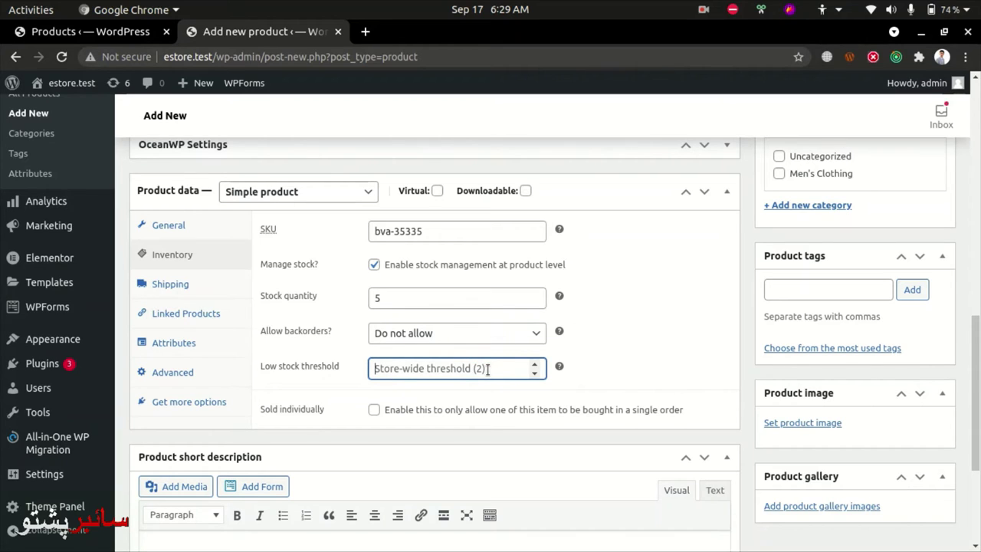
pyautogui.write('1')
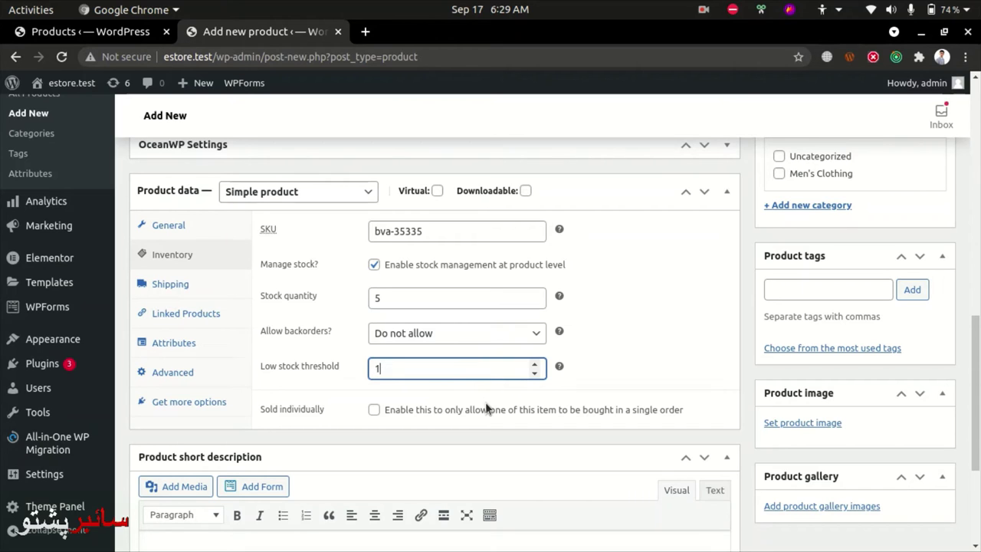
pyautogui.click(582, 373)
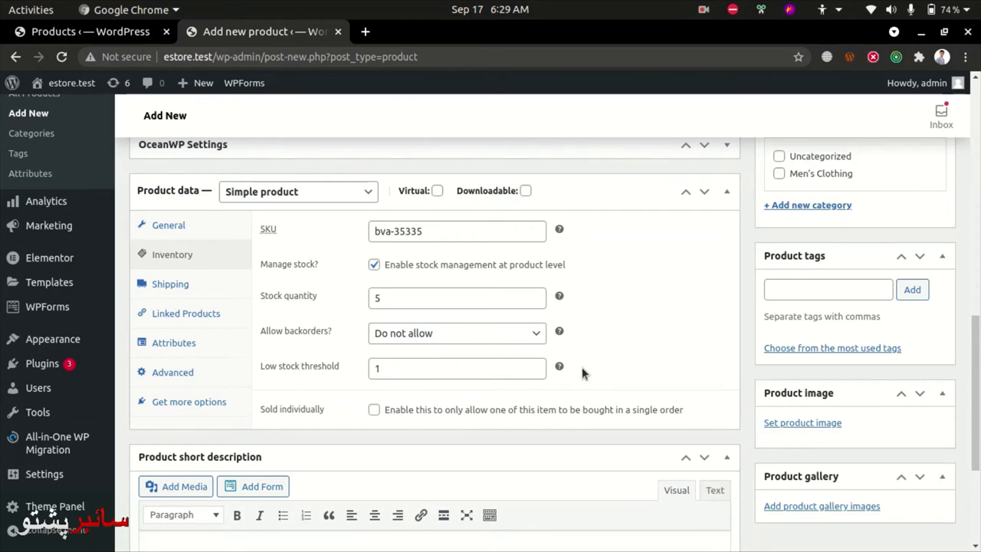
pyautogui.scroll(-1, 581, 373)
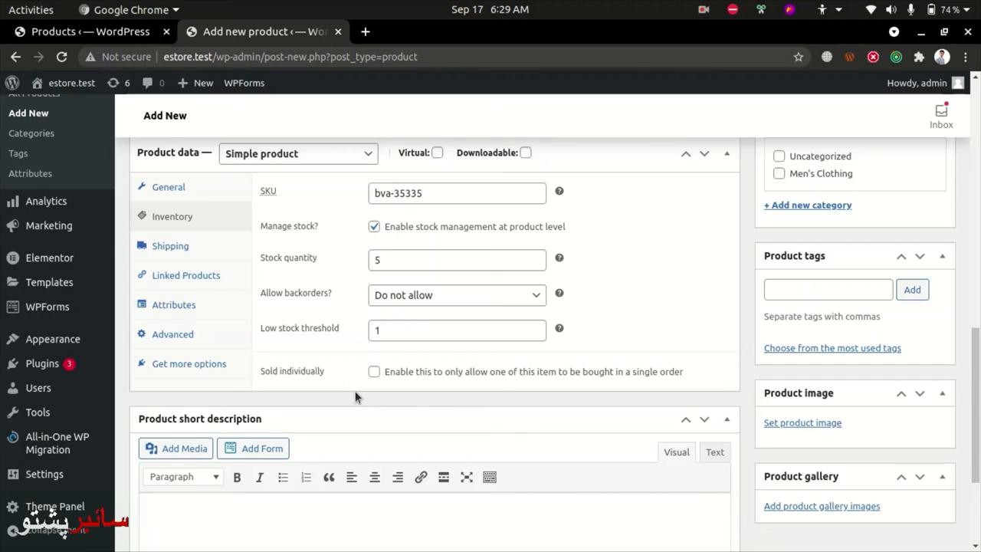
pyautogui.scroll(1, 360, 398)
pyautogui.scroll(2, 581, 357)
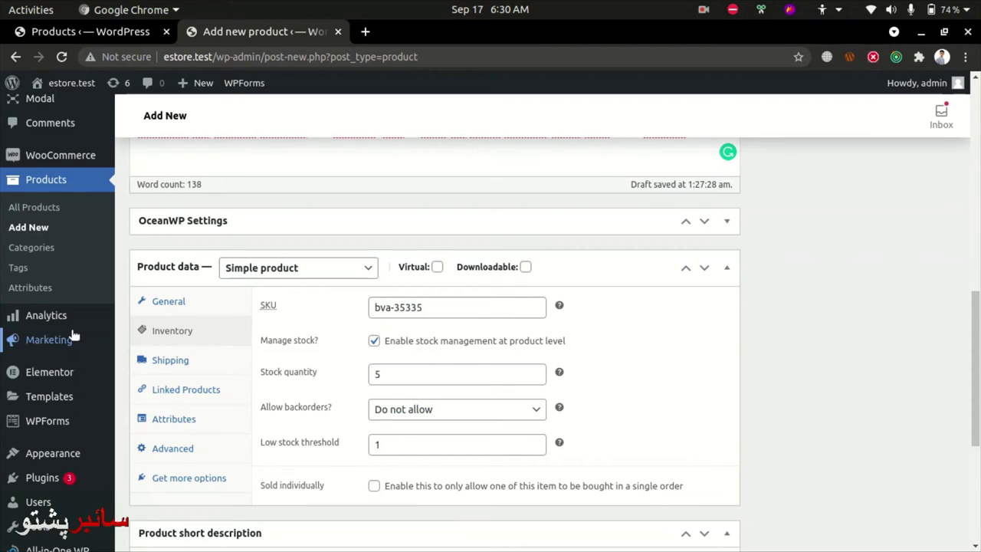
# Leave weight and dimensions blank, set shipping class to Default, and show Linked Products.
pyautogui.click(190, 359)
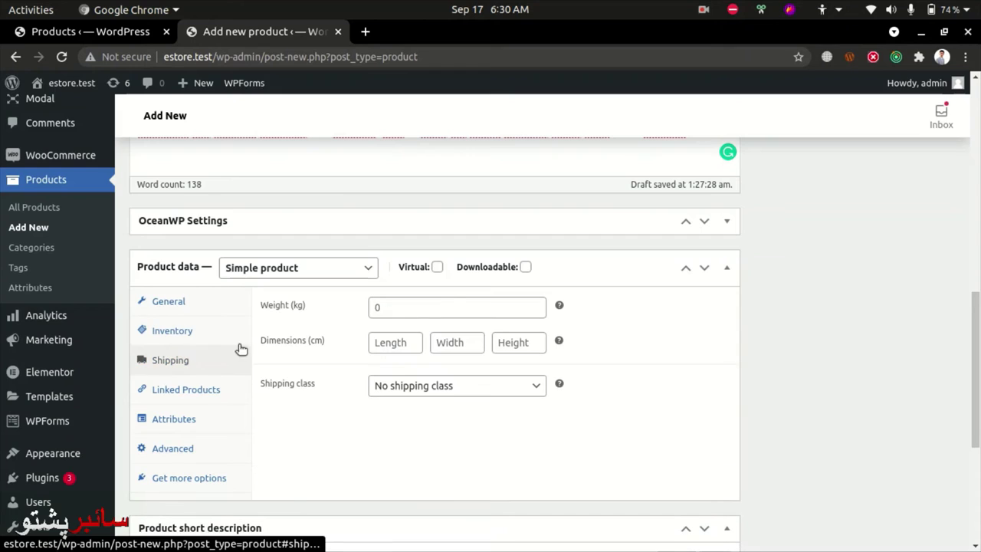
pyautogui.click(485, 307)
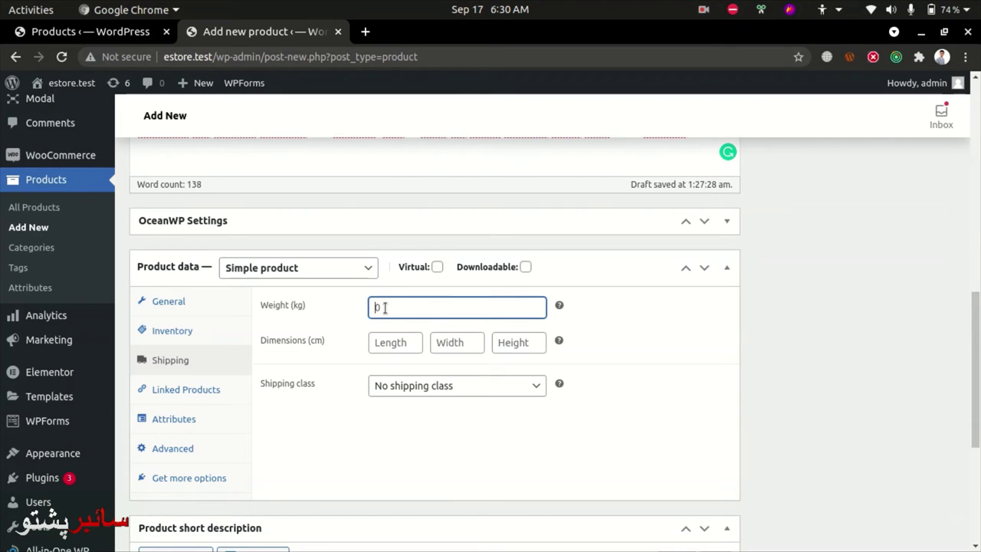
pyautogui.click(380, 345)
pyautogui.click(455, 345)
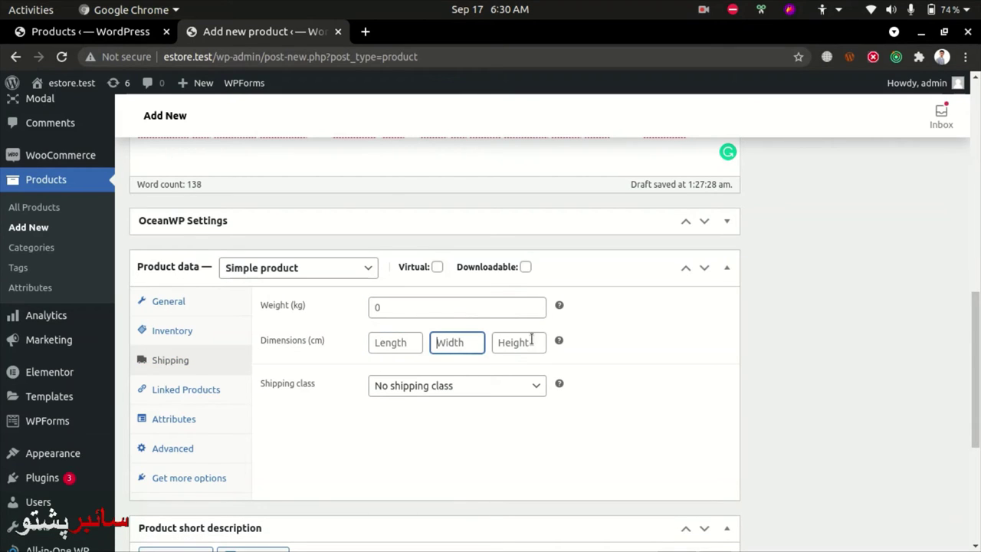
pyautogui.click(532, 342)
pyautogui.click(514, 387)
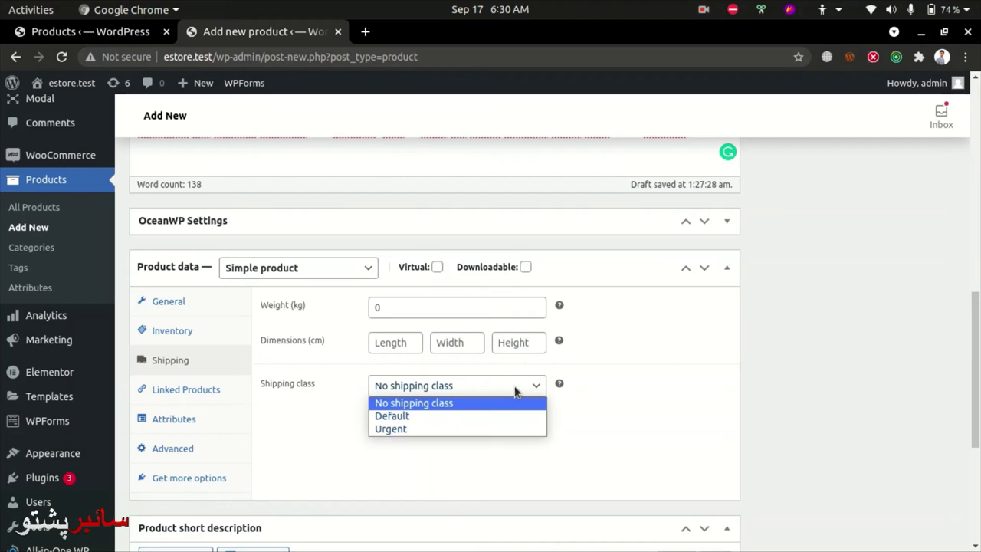
pyautogui.click(437, 428)
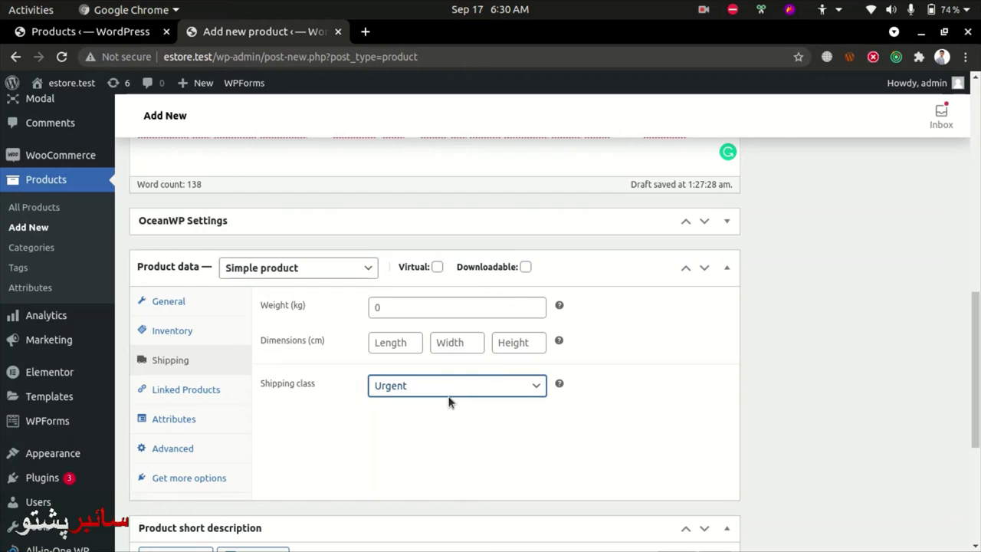
pyautogui.click(452, 389)
pyautogui.click(440, 417)
pyautogui.click(466, 423)
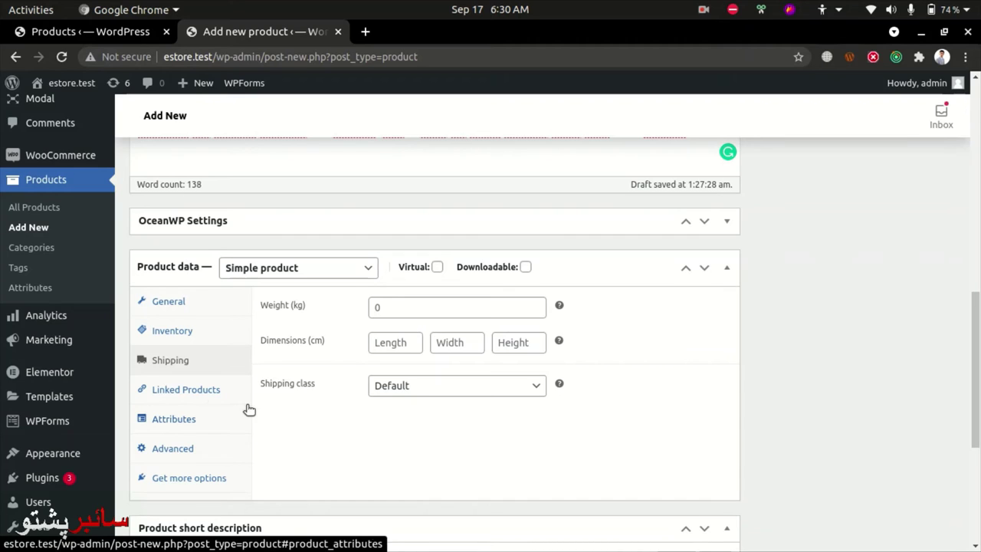
pyautogui.click(212, 393)
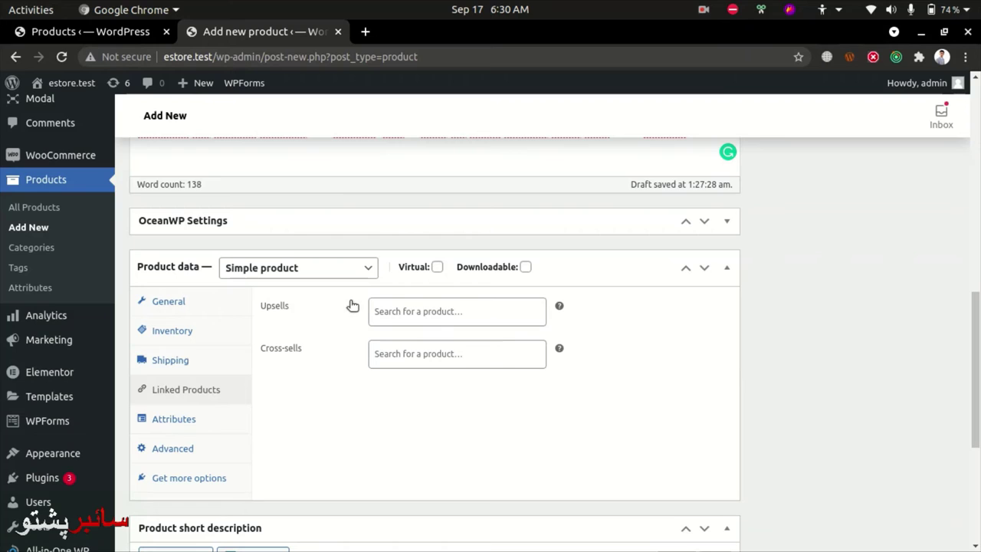
pyautogui.doubleClick(285, 305)
pyautogui.moveTo(302, 348); pyautogui.dragTo(266, 349)
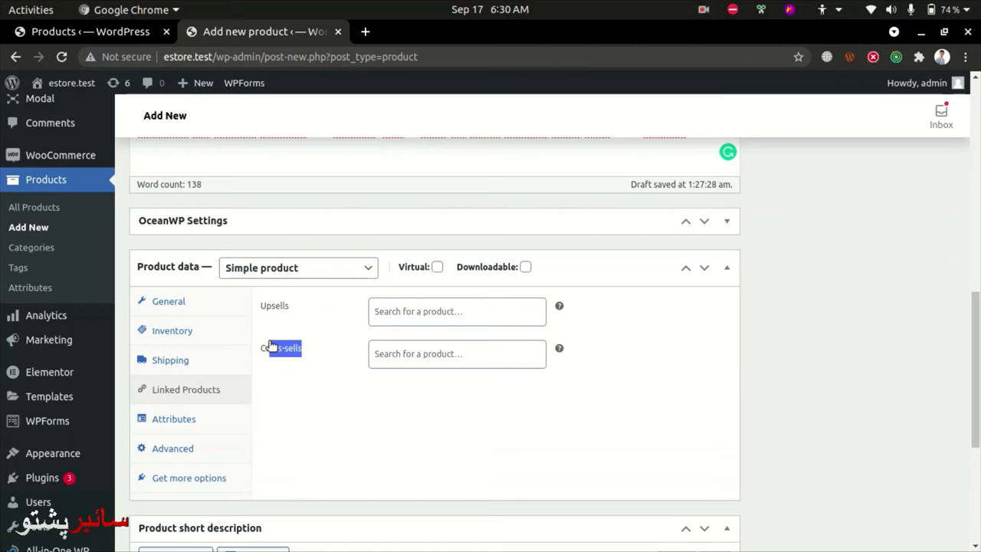
pyautogui.click(332, 426)
pyautogui.click(452, 311)
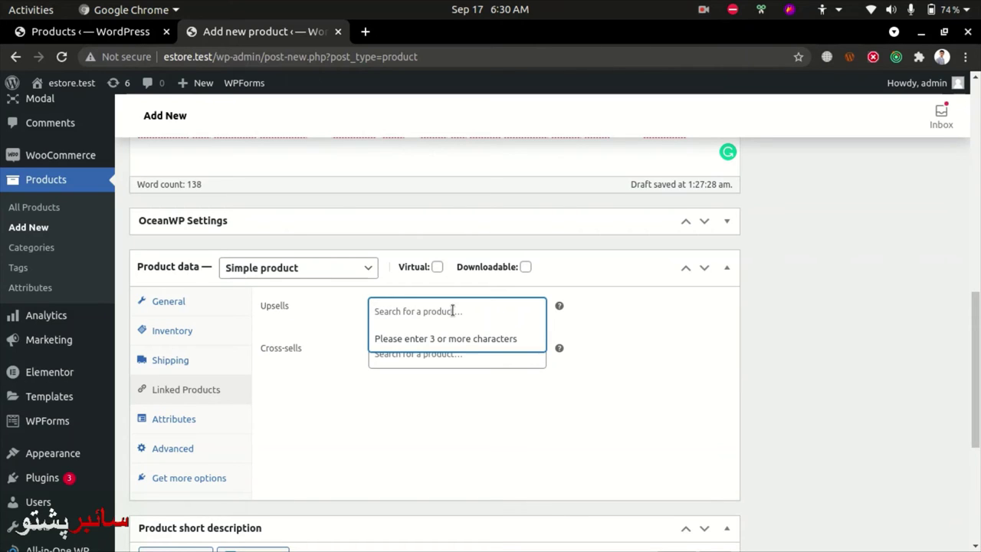
pyautogui.click(426, 404)
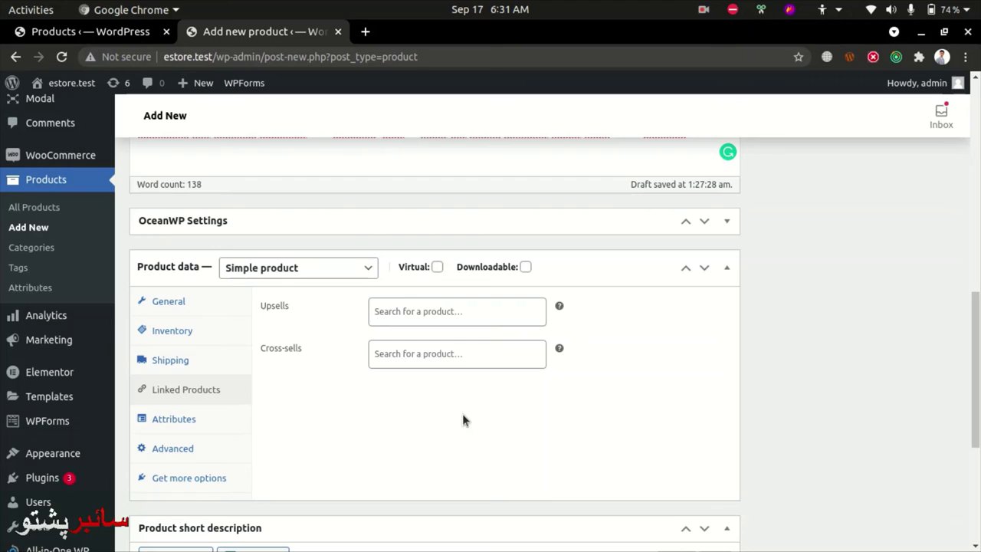
# Add a custom product attribute on the Attributes tab.
pyautogui.scroll(-2, 295, 349)
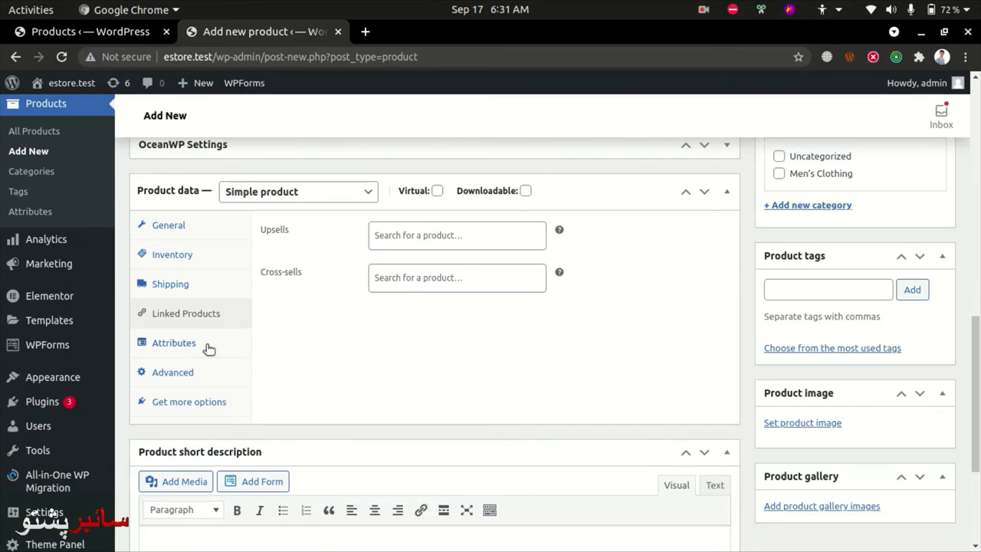
pyautogui.click(206, 346)
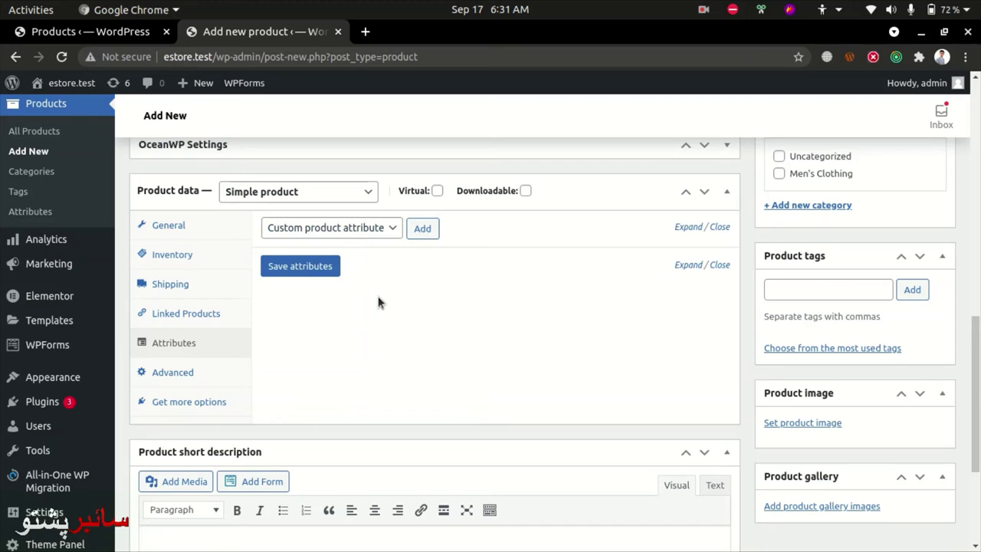
pyautogui.click(380, 227)
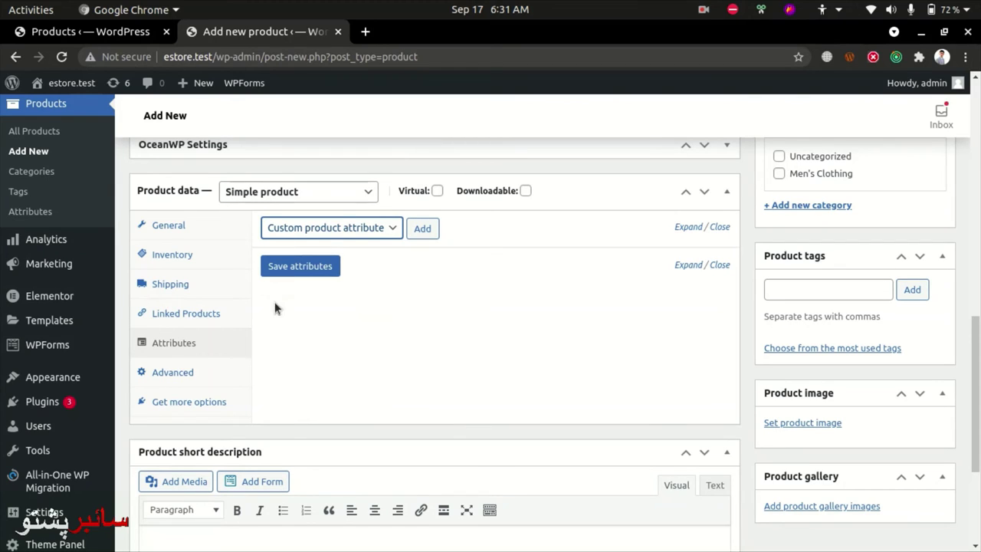
pyautogui.click(323, 248)
pyautogui.click(330, 227)
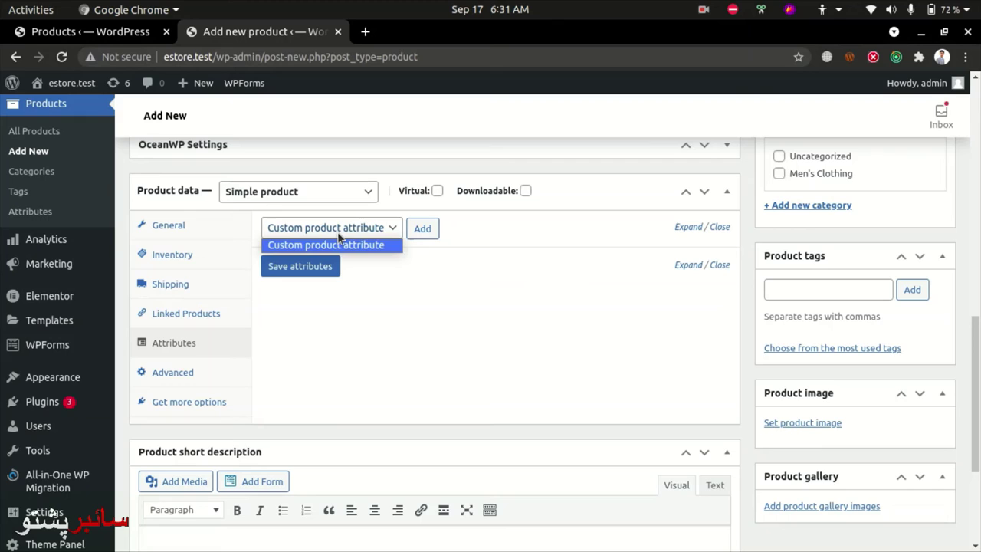
pyautogui.click(422, 229)
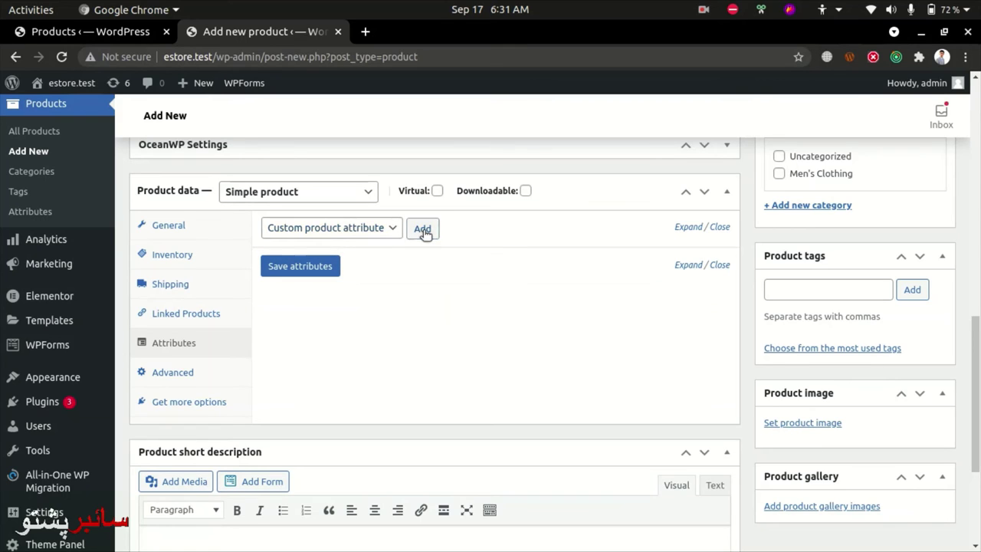
# Name the attribute Color with values Red | White | Green | Black and save it.
pyautogui.click(305, 320)
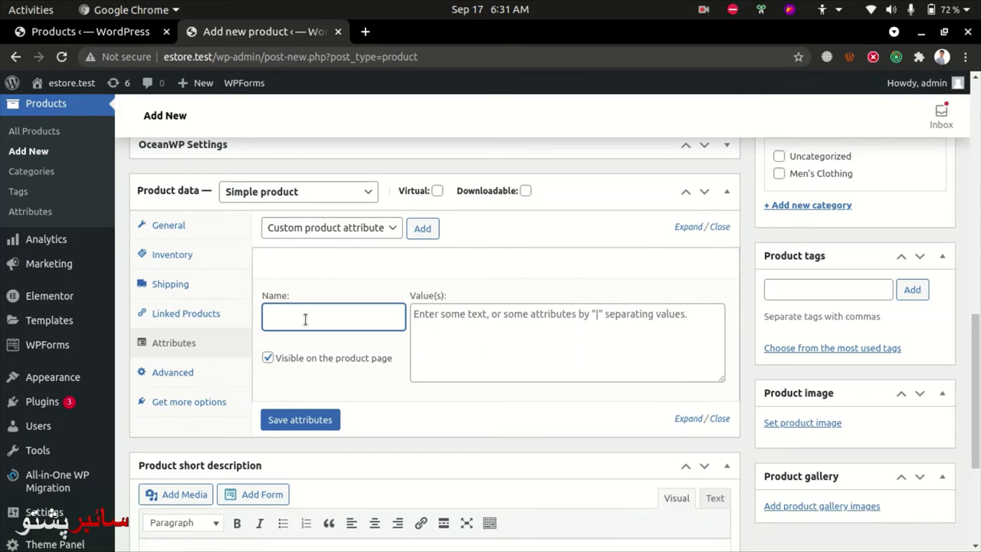
pyautogui.write('Color')
pyautogui.press('Tab')
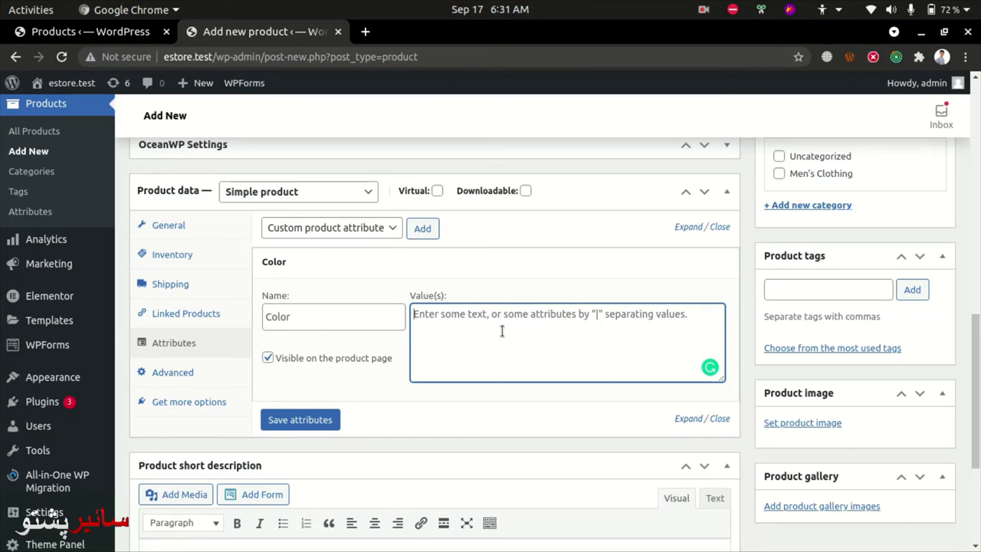
pyautogui.write('Re')
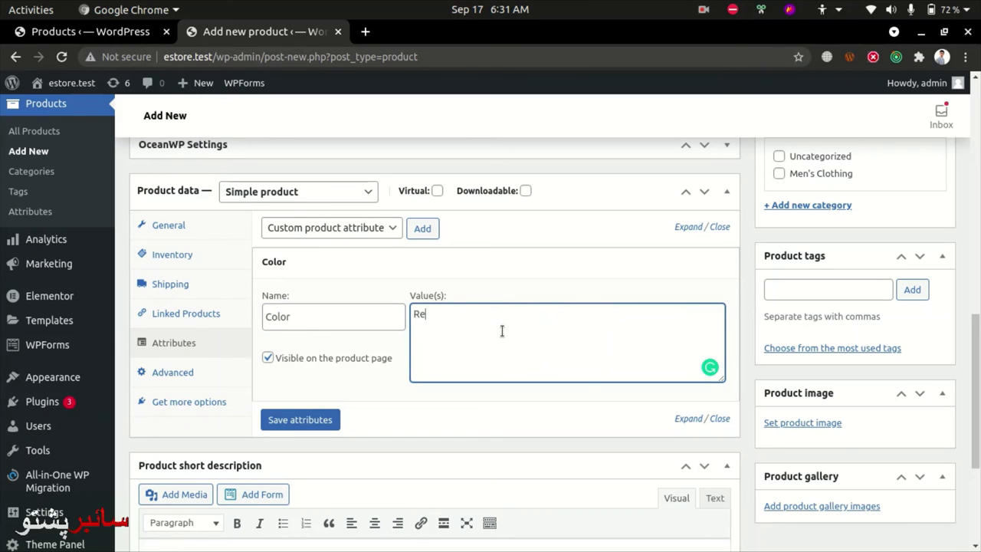
pyautogui.write('d,')
pyautogui.press('BackSpace')
pyautogui.press('BackSpace')
pyautogui.press('BackSpace')
pyautogui.press('BackSpace')
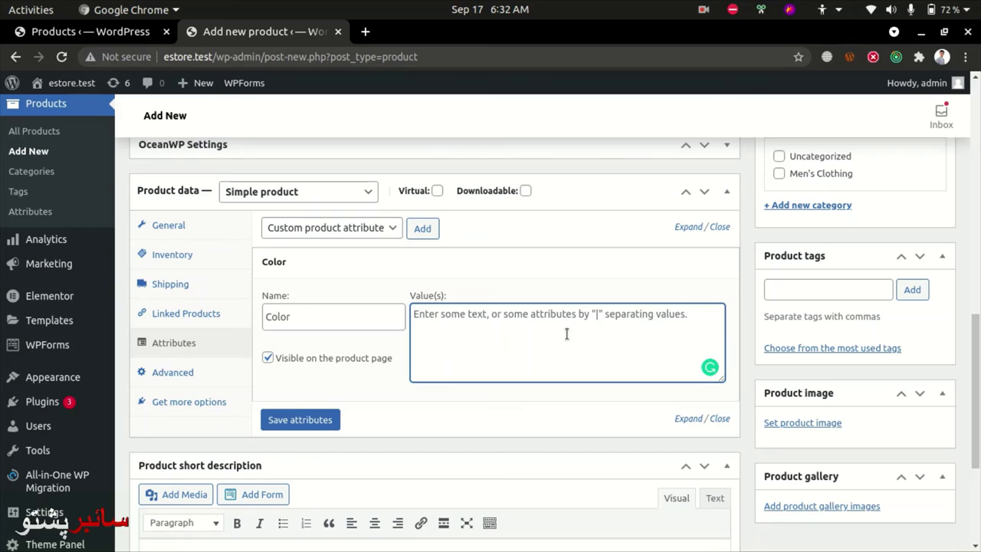
pyautogui.write('Cd')
pyautogui.press('BackSpace')
pyautogui.press('BackSpace')
pyautogui.write('Red')
pyautogui.press('BackSpace')
pyautogui.write('d ')
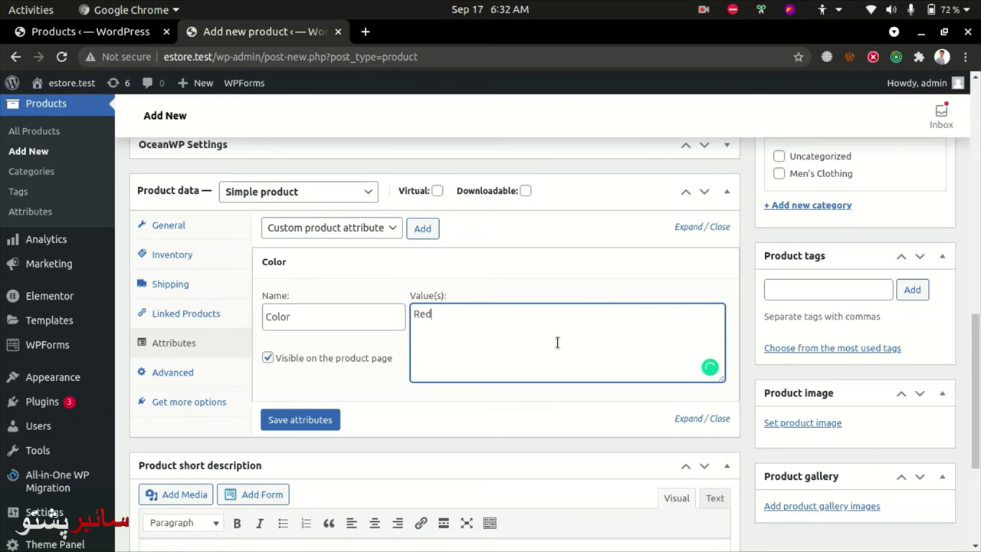
pyautogui.write('| White | G')
pyautogui.write('reen |')
pyautogui.write(' Black')
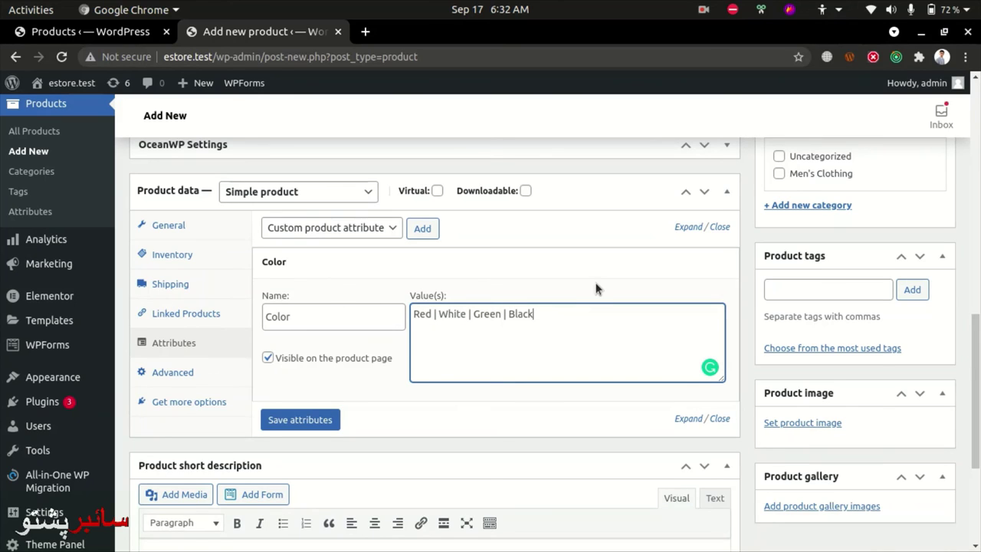
pyautogui.click(295, 418)
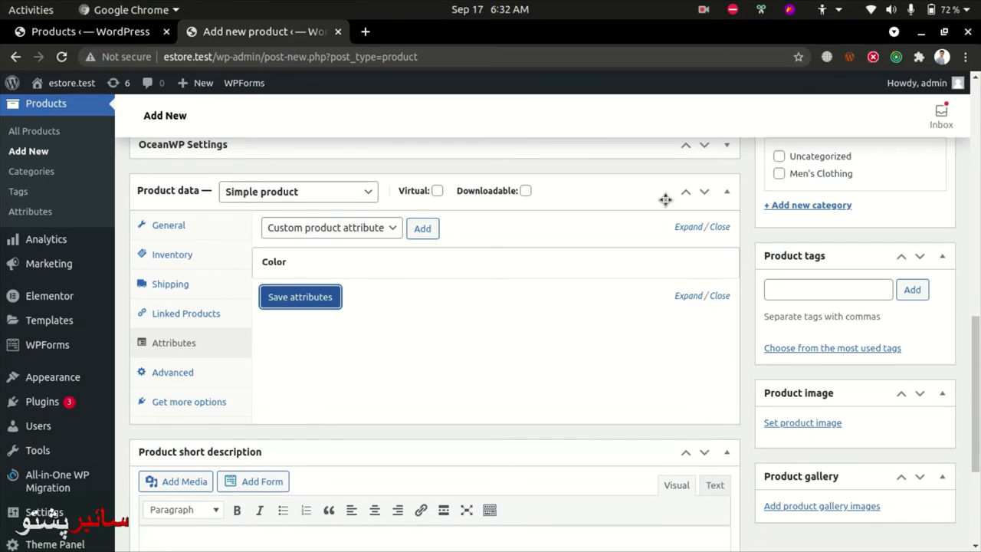
pyautogui.click(314, 297)
# Add a second custom attribute named Size with values S, M and L, and save it.
pyautogui.click(295, 296)
pyautogui.click(370, 227)
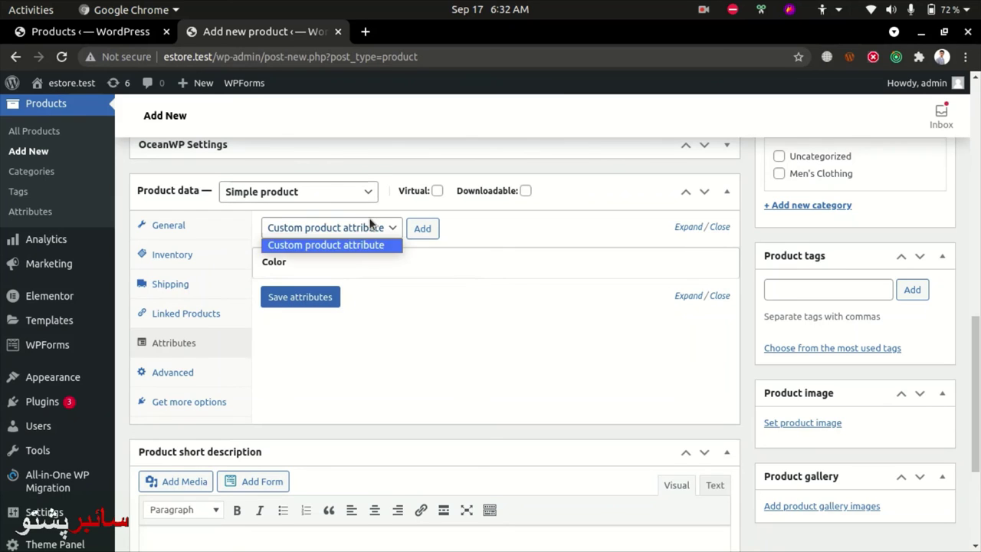
pyautogui.click(328, 243)
pyautogui.click(422, 229)
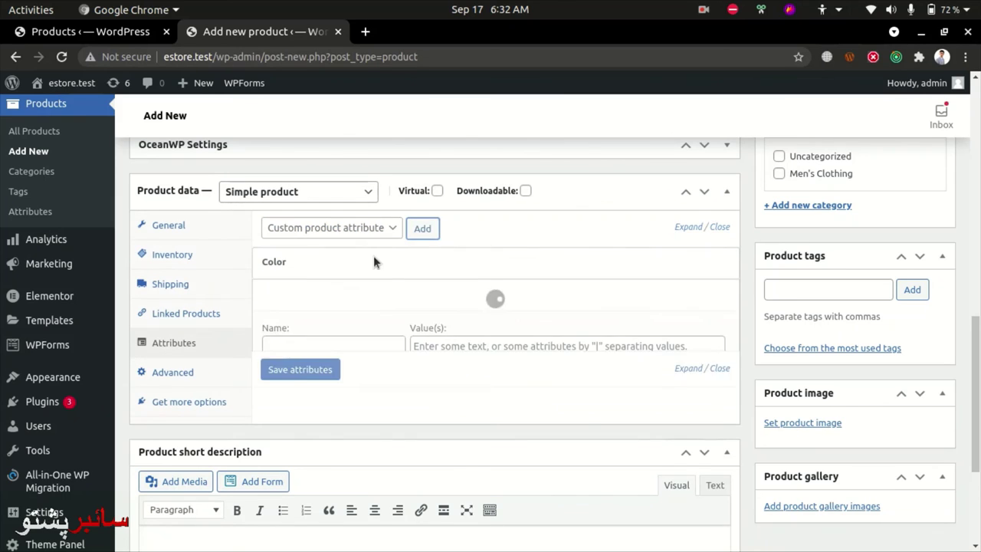
pyautogui.click(311, 345)
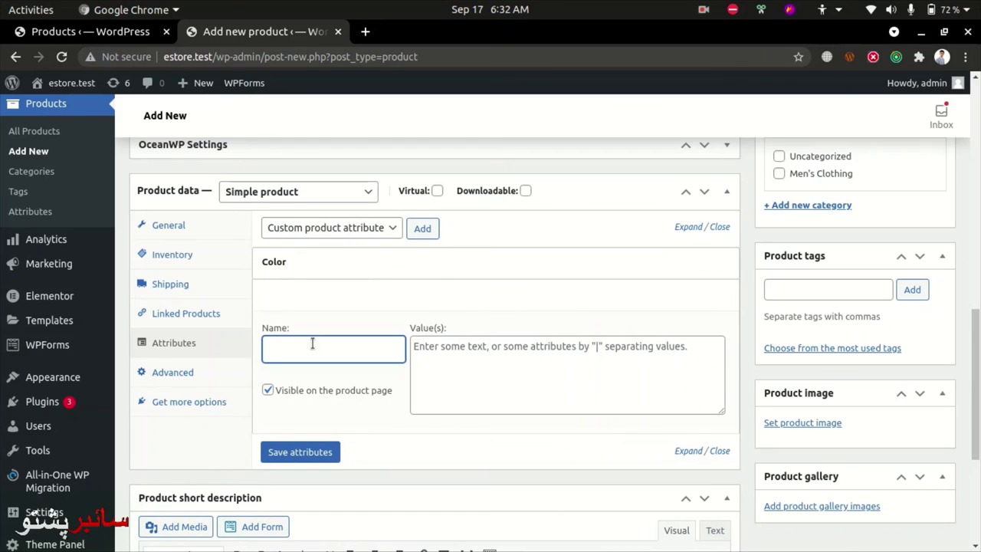
pyautogui.write('Size')
pyautogui.press('Tab')
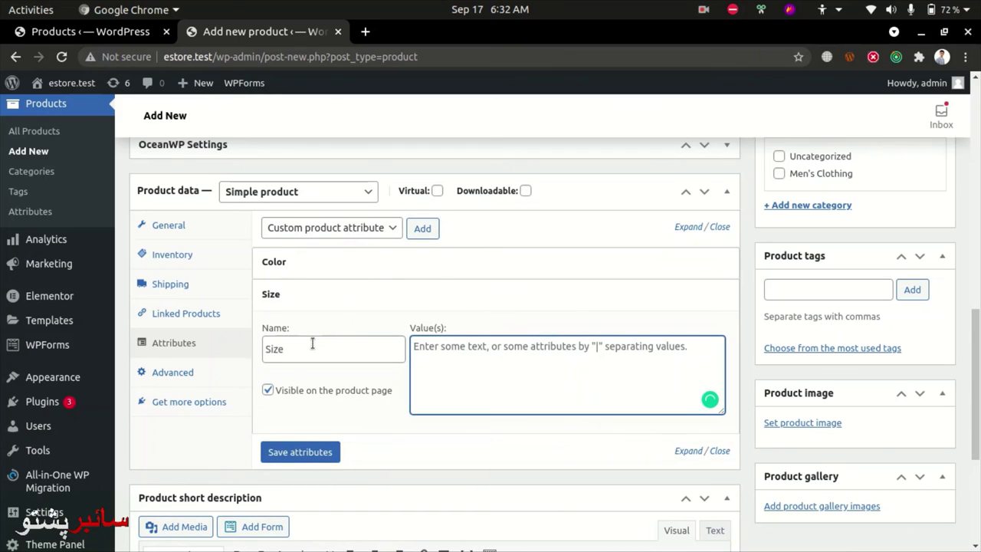
pyautogui.write('S')
pyautogui.write(' M |')
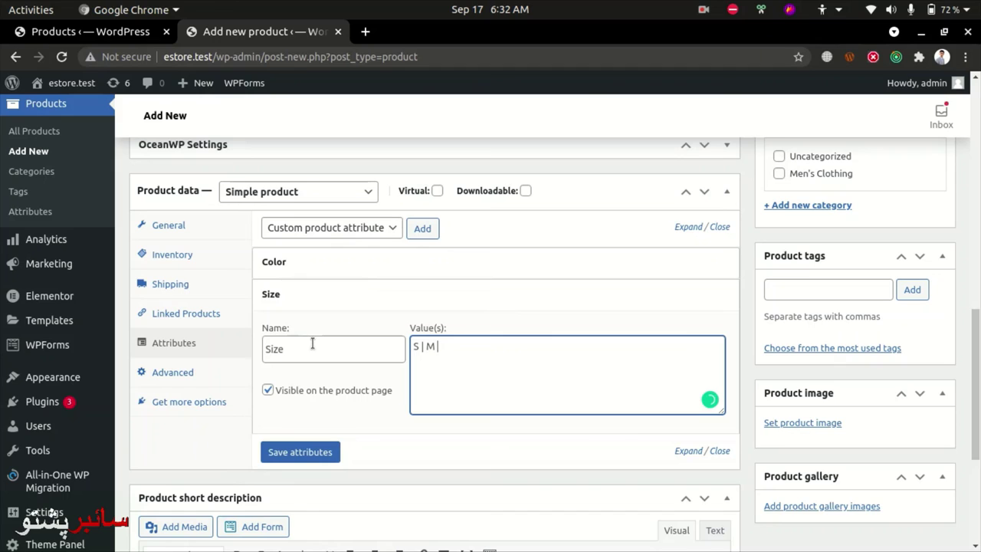
pyautogui.write('L')
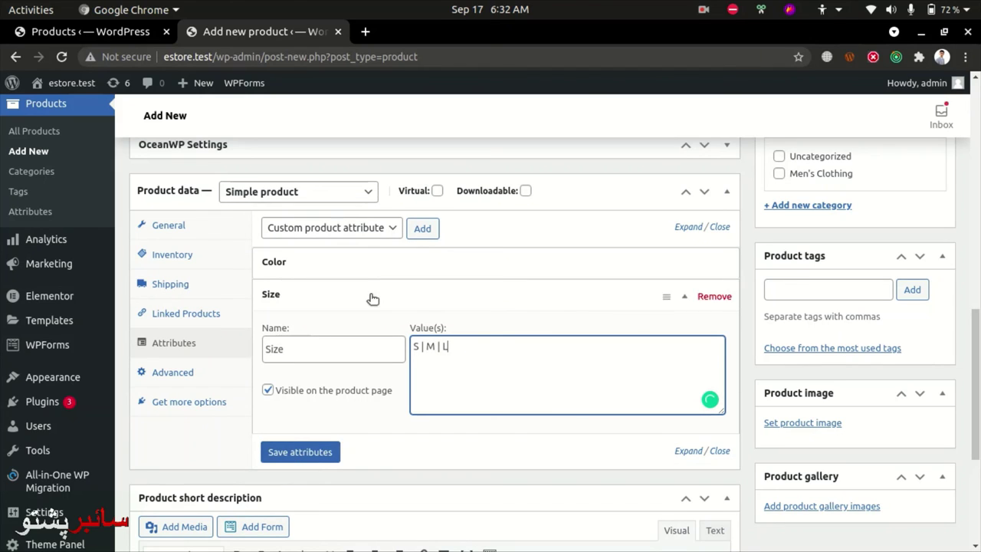
pyautogui.click(321, 452)
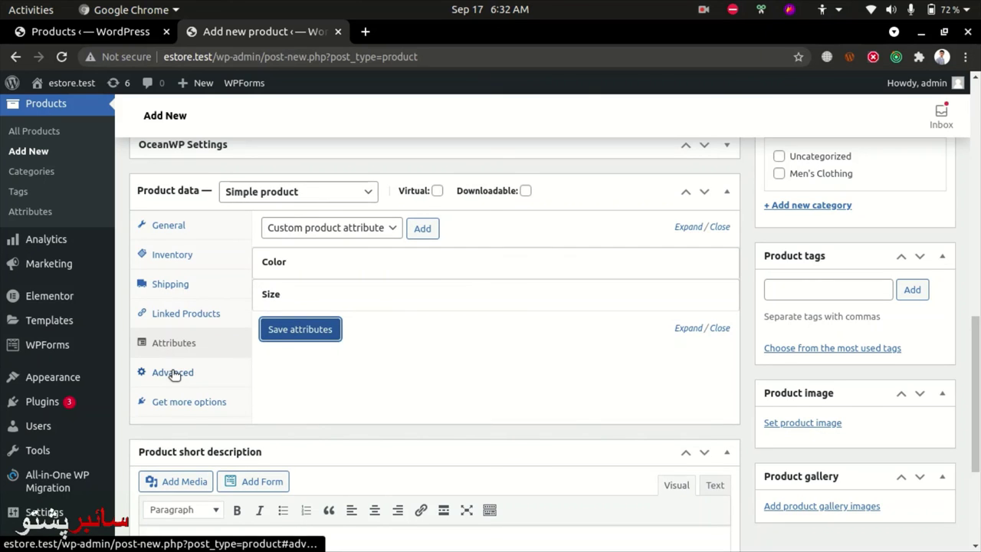
pyautogui.click(173, 373)
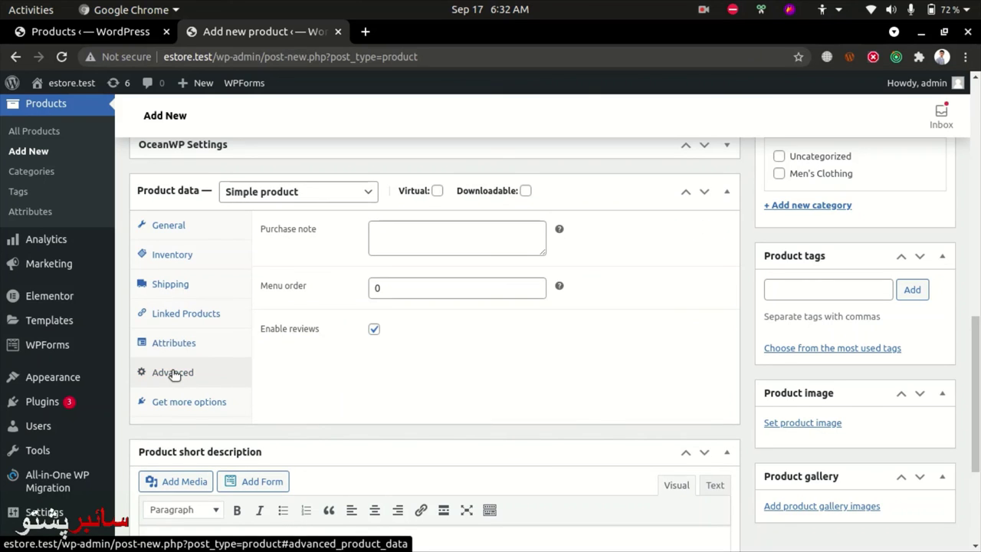
pyautogui.click(169, 401)
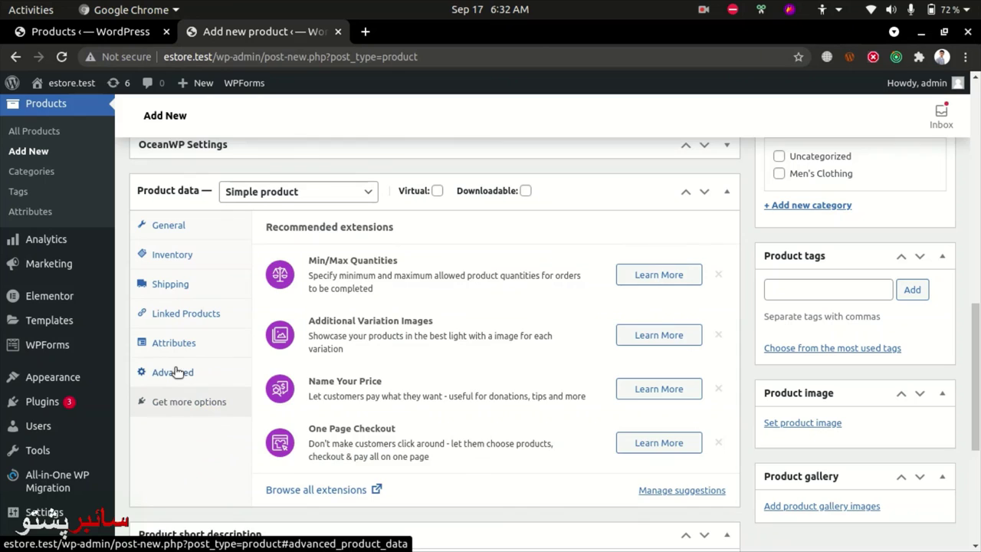
pyautogui.click(174, 372)
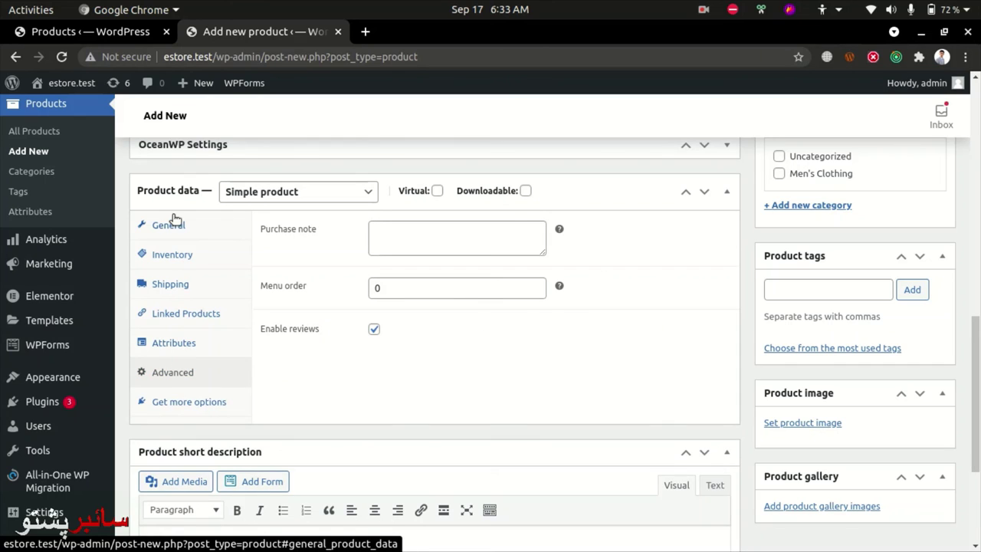
pyautogui.click(172, 342)
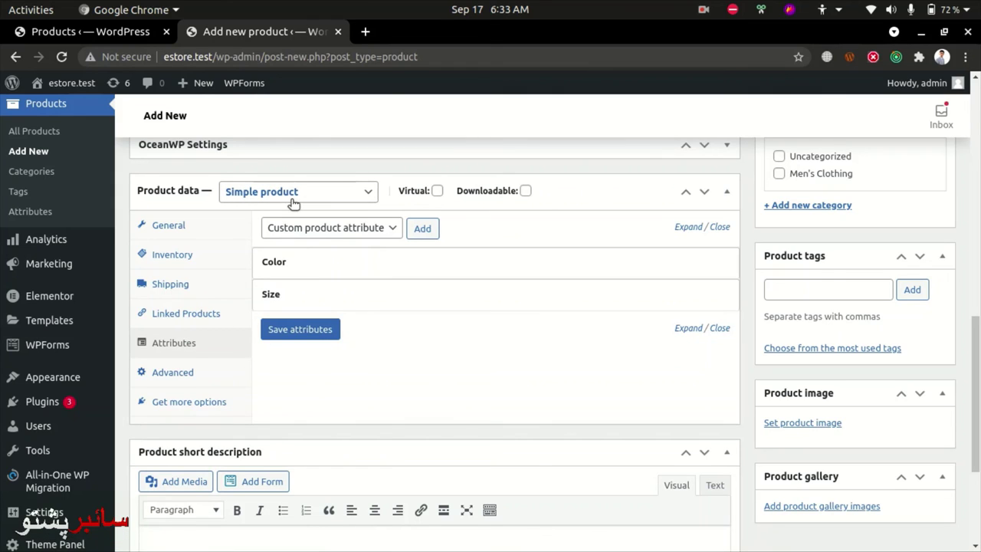
pyautogui.moveTo(464, 296)
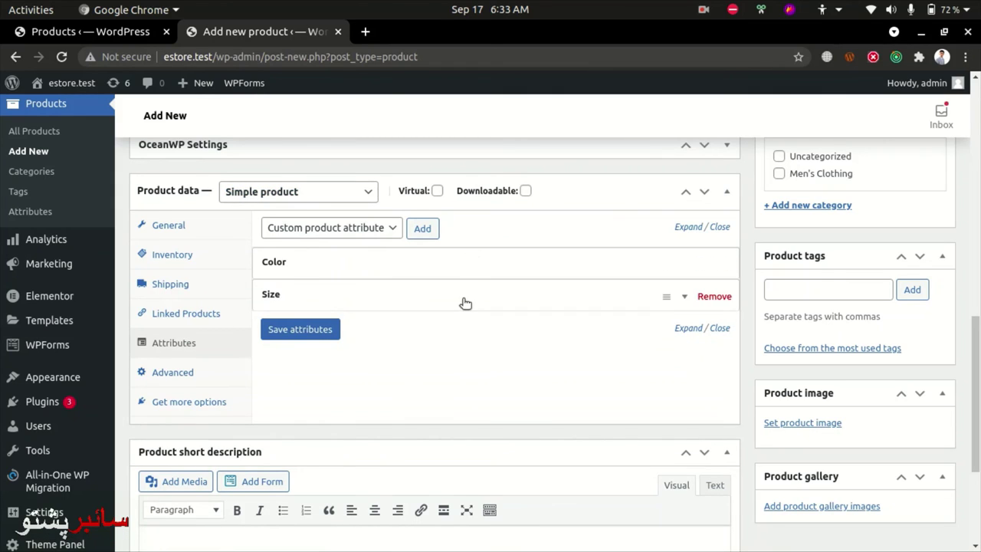
# Paste the Lorem ipsum paragraph into the product short description.
pyautogui.scroll(-1, 444, 322)
pyautogui.scroll(-2, 394, 357)
pyautogui.scroll(-2, 344, 353)
pyautogui.click(302, 350)
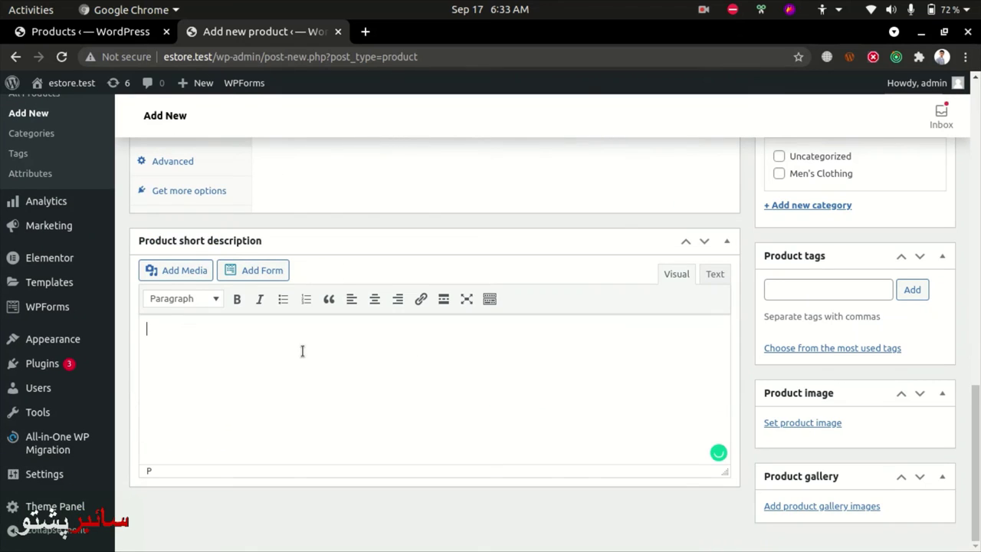
pyautogui.write('Lorem ipsum dolor sit amet, consectetur adipiscing elit, sed do eiusmod tempor incididunt ut labore et dolore magna aliqua. Ut enim ad minim veniam, quis nostrud exercitation ullamco laboris nisi ut aliquip ex ea commodo consequat. Duis aute irure dolor in reprehenderit in voluptate velit esse cillum dolore eu fugiat nulla pariatur. Excepteur sint occaecat cupidatat non proident, sunt in culpa qui officia deserunt mollit anim id est laborum.')
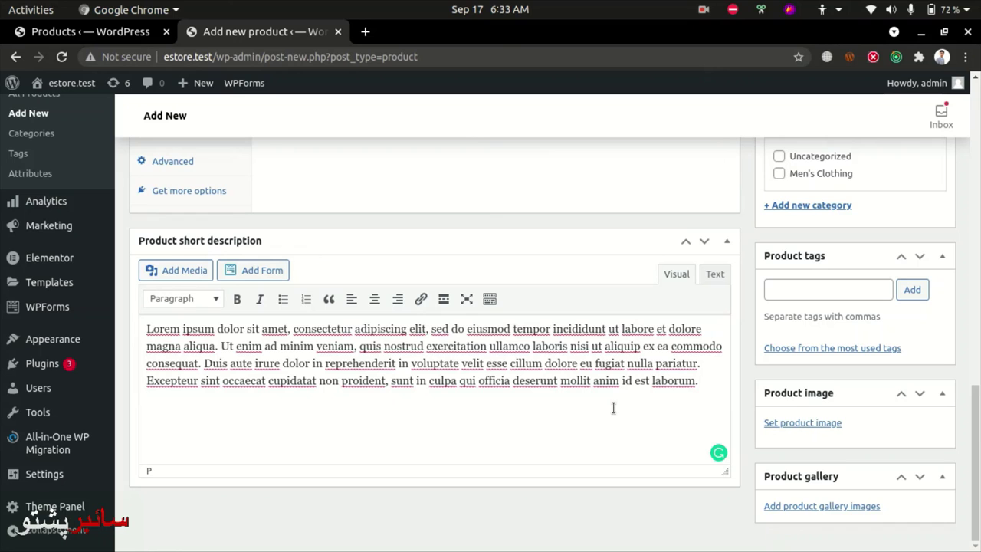
# Open the product image picker, close it without choosing an image, and return to the top.
pyautogui.click(802, 426)
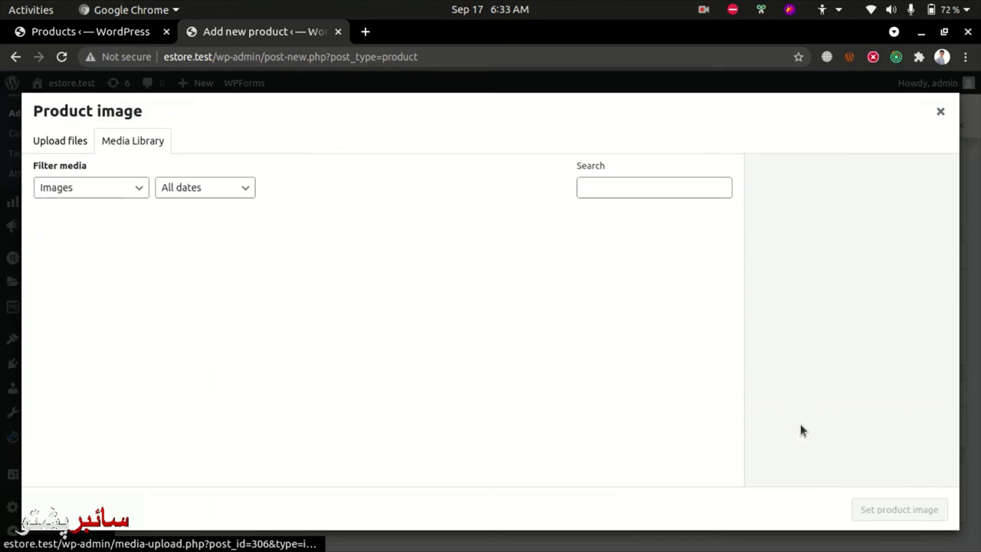
pyautogui.click(940, 111)
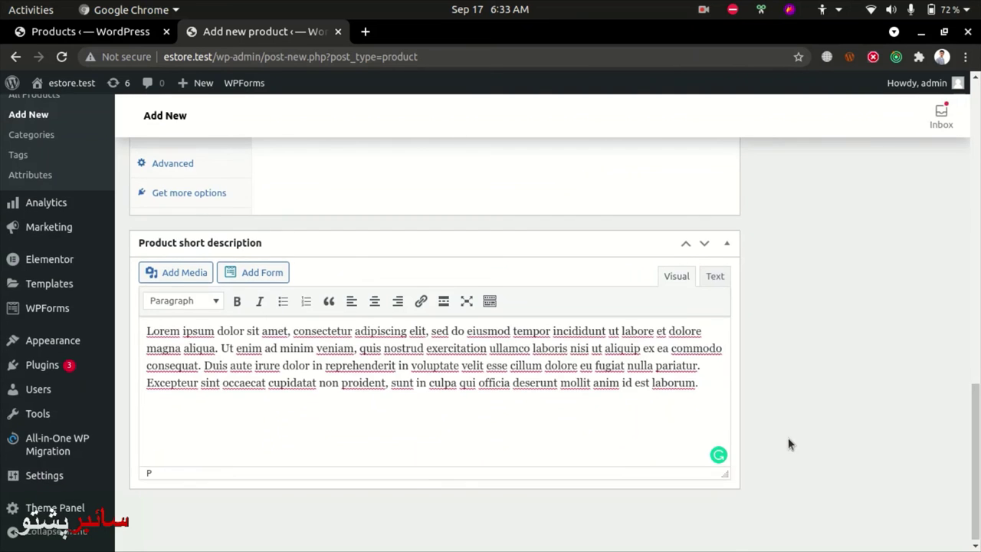
pyautogui.scroll(10, 788, 443)
pyautogui.scroll(5, 788, 443)
pyautogui.scroll(2, 788, 442)
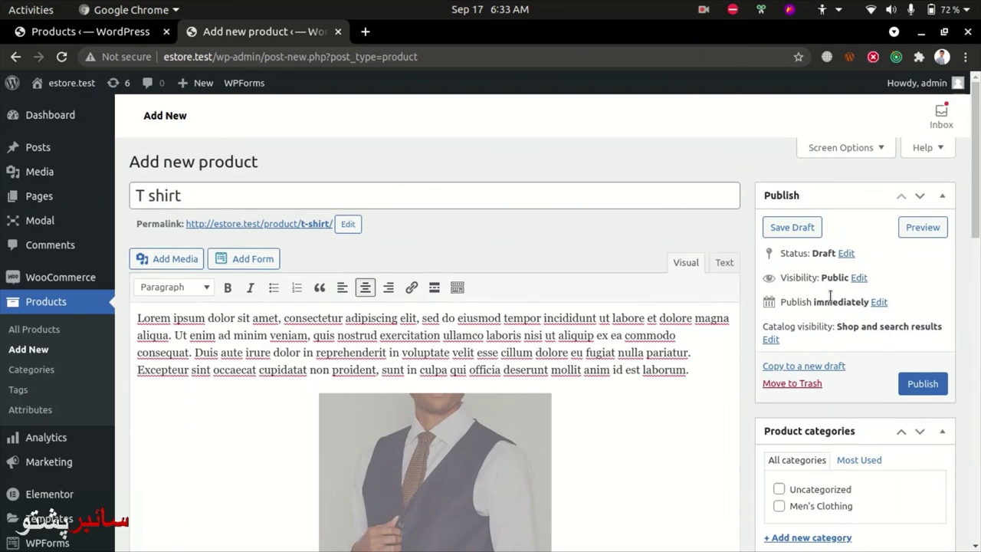